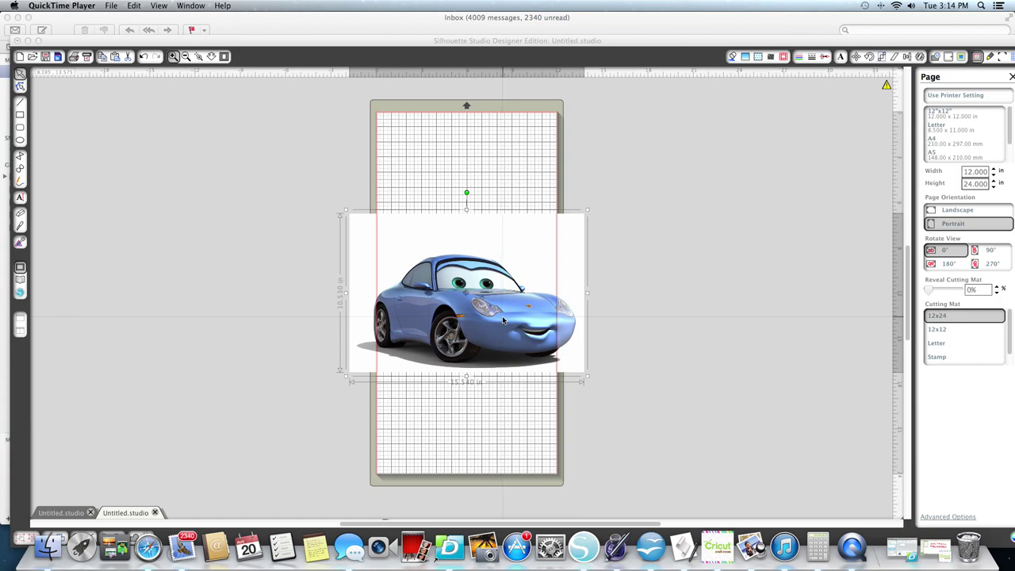
Switch to Safari and list the other available sizes of the blue Pixar car image.
left_click(147, 547)
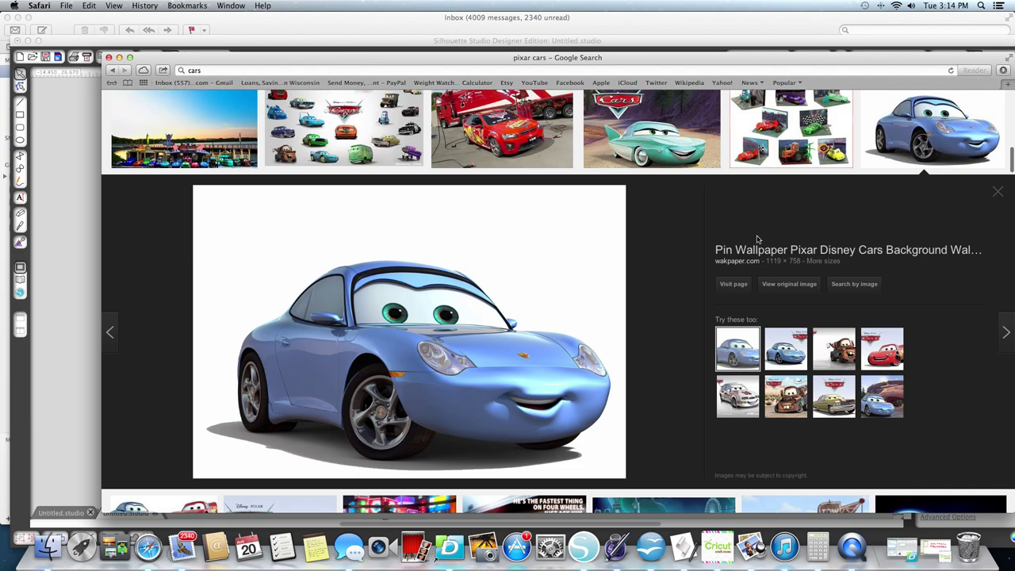
left_click(998, 193)
left_click(873, 175)
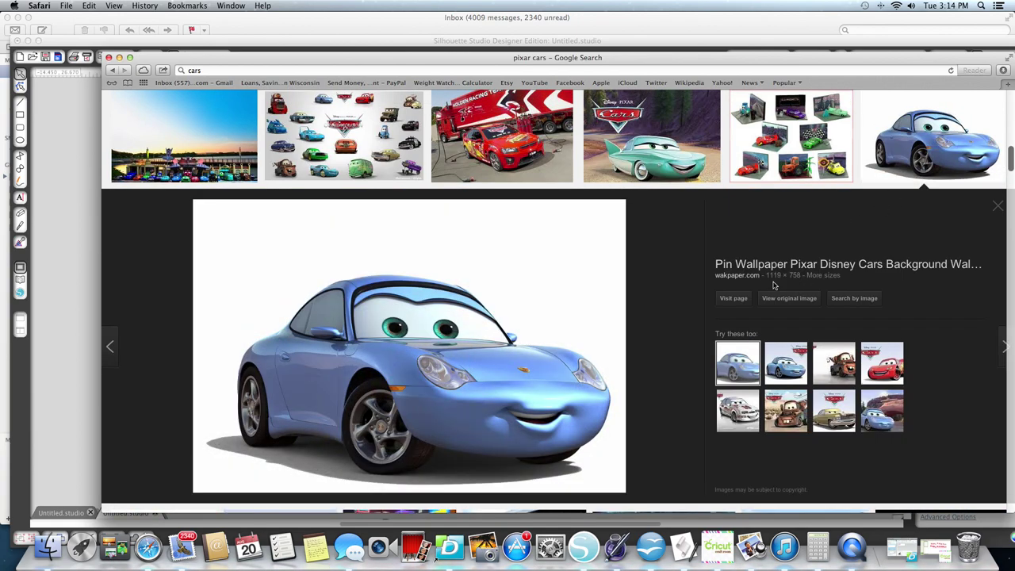
left_click(822, 275)
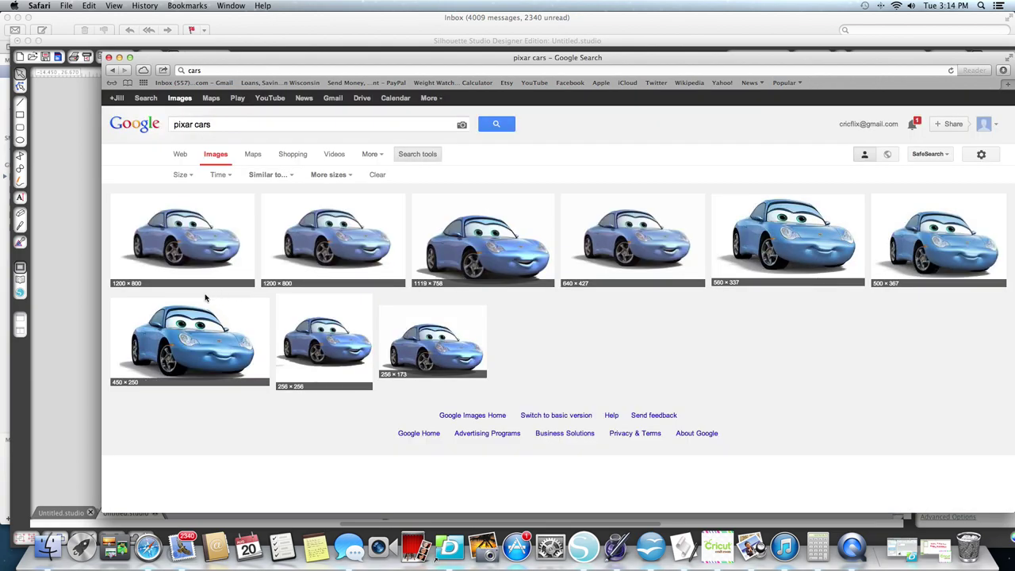
Open the Google home page in a new browser tab.
left_click(1007, 85)
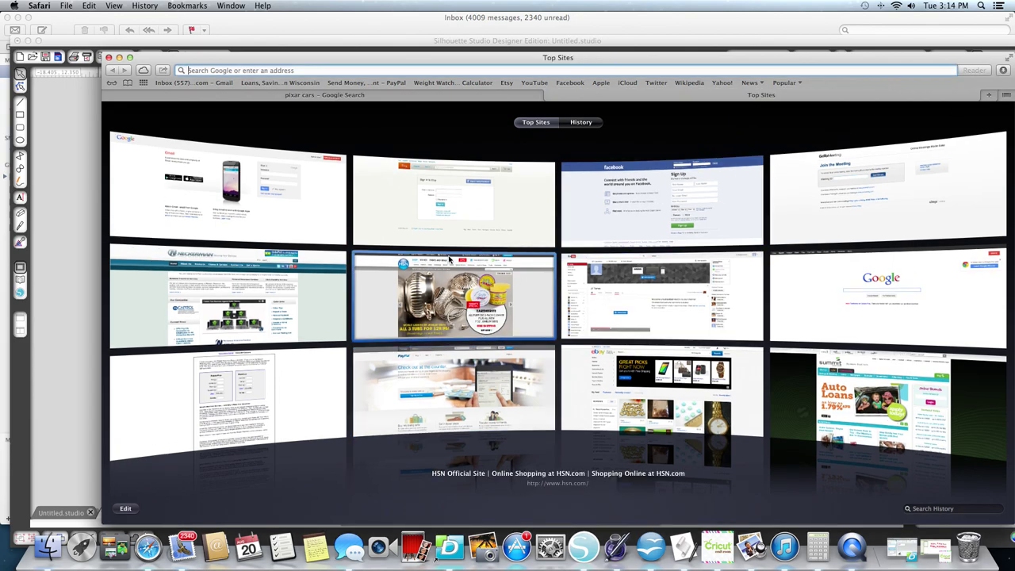
left_click(857, 314)
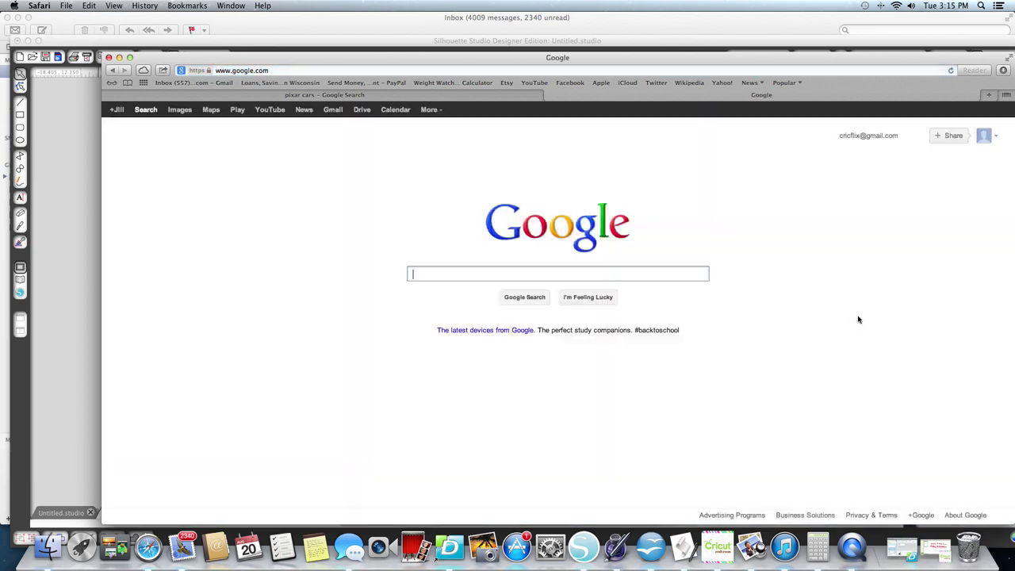
left_click(278, 251)
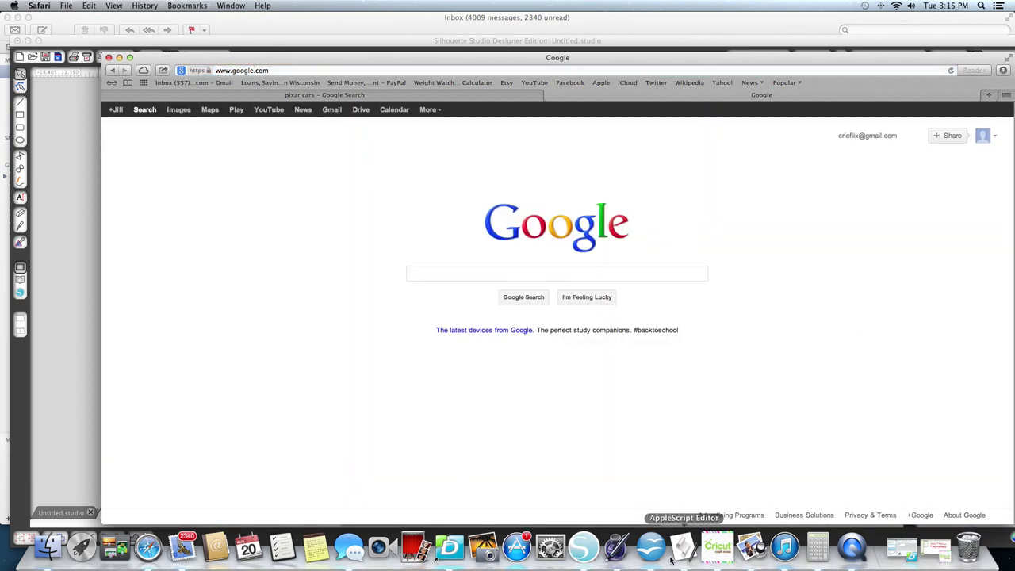
Switch to Silhouette Studio, shift the car picture slightly up the page and frame the whole car with a trace area.
left_click(585, 549)
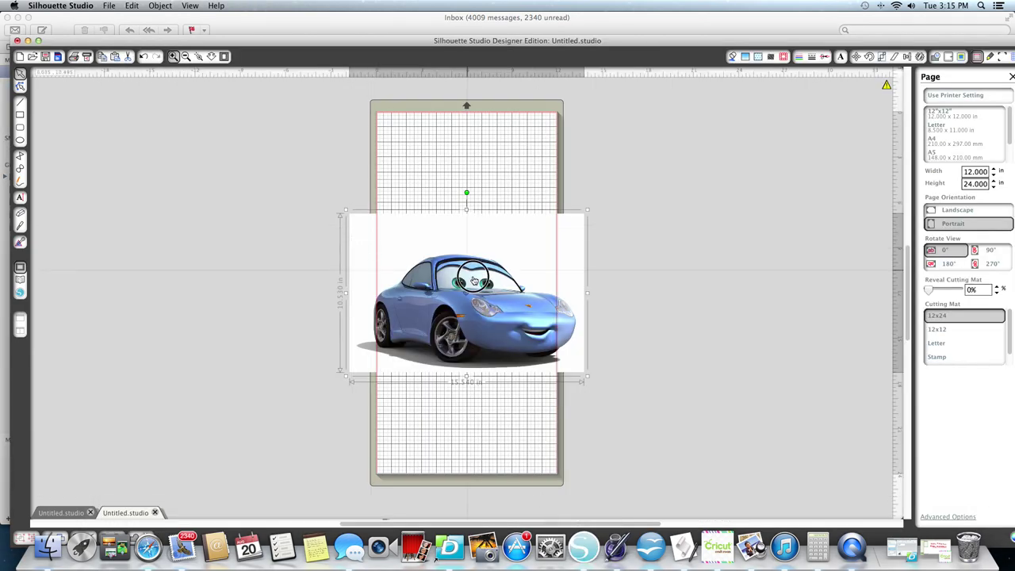
left_click_drag(474, 281, 463, 254)
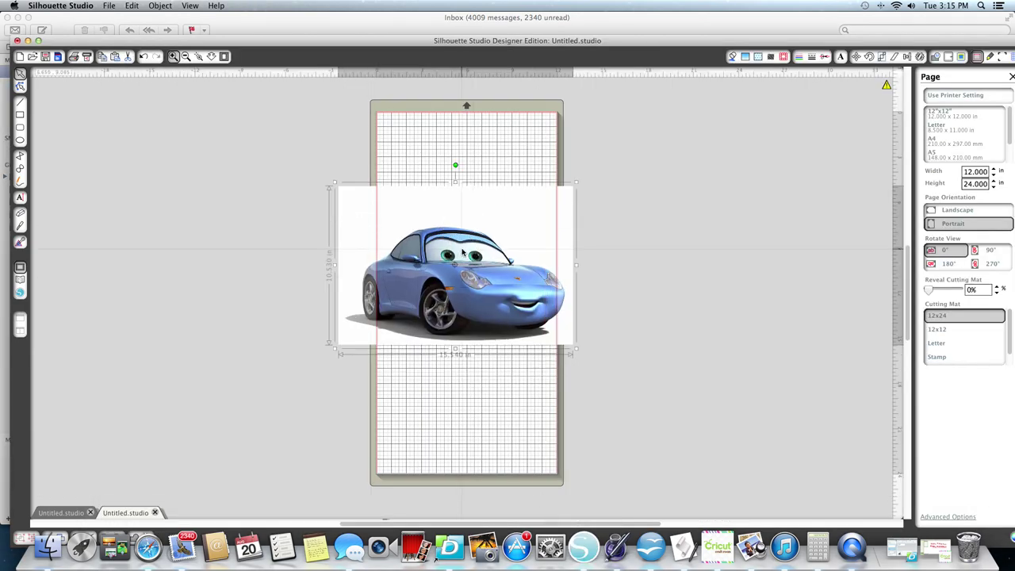
left_click(960, 57)
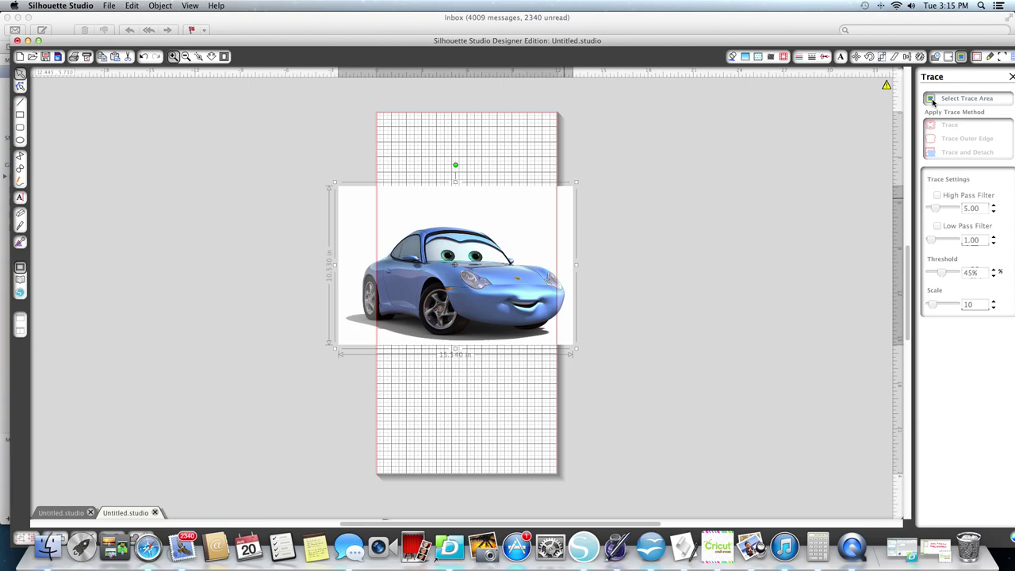
left_click(933, 100)
mouse_move(295, 203)
left_mouse_down()
mouse_move(544, 203)
mouse_move(618, 324)
mouse_move(618, 353)
left_mouse_up()
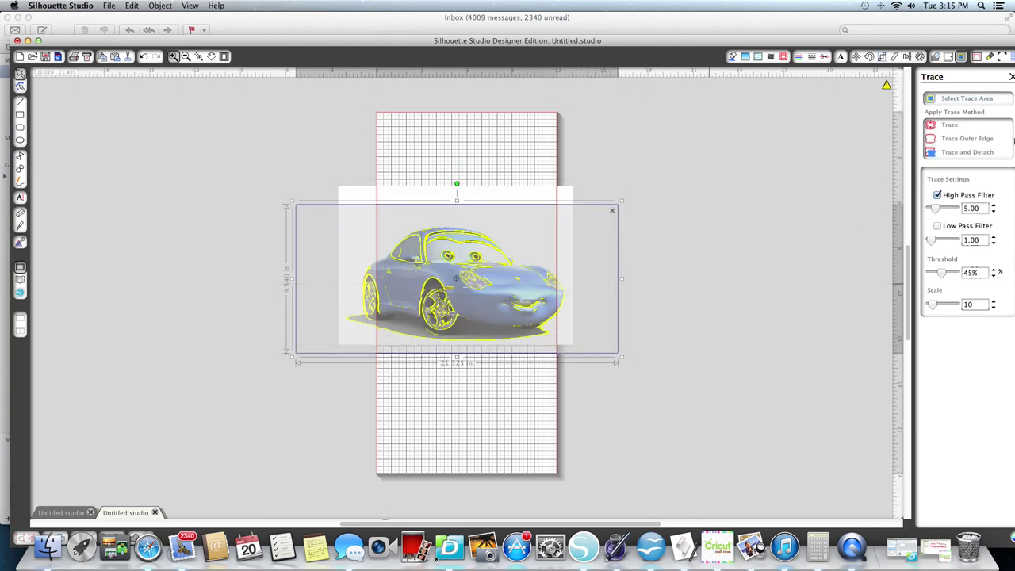
Turn off the High Pass Filter, set the trace threshold to 85% and trace the car's outer edge.
left_click(937, 195)
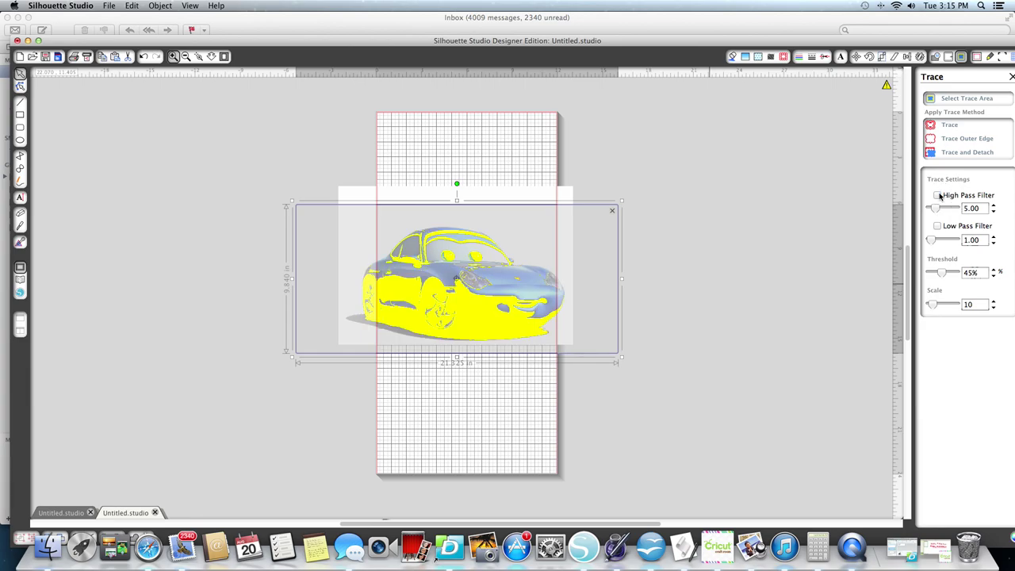
left_click(943, 274)
left_click(994, 271)
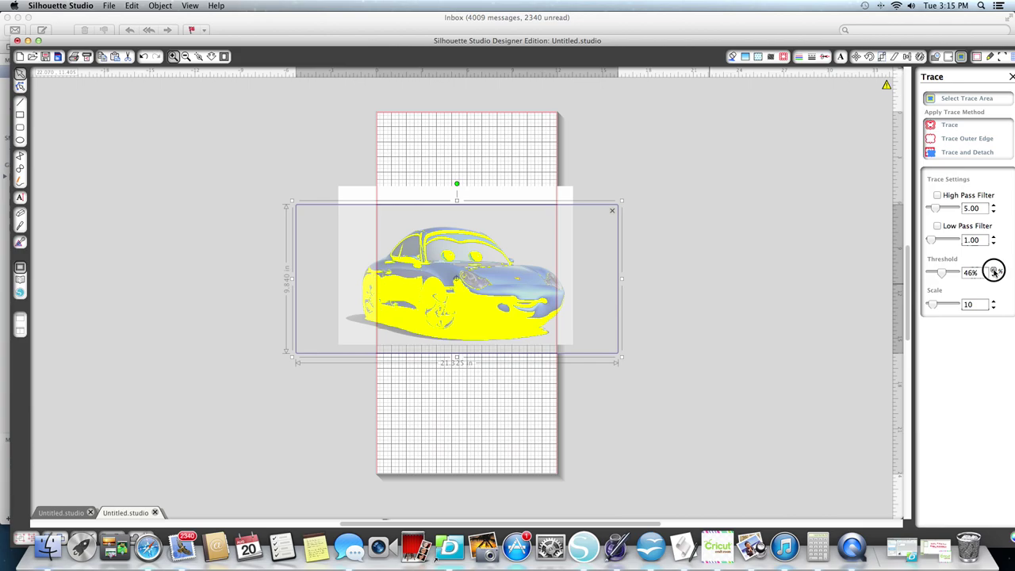
left_click_drag(994, 270, 990, 269)
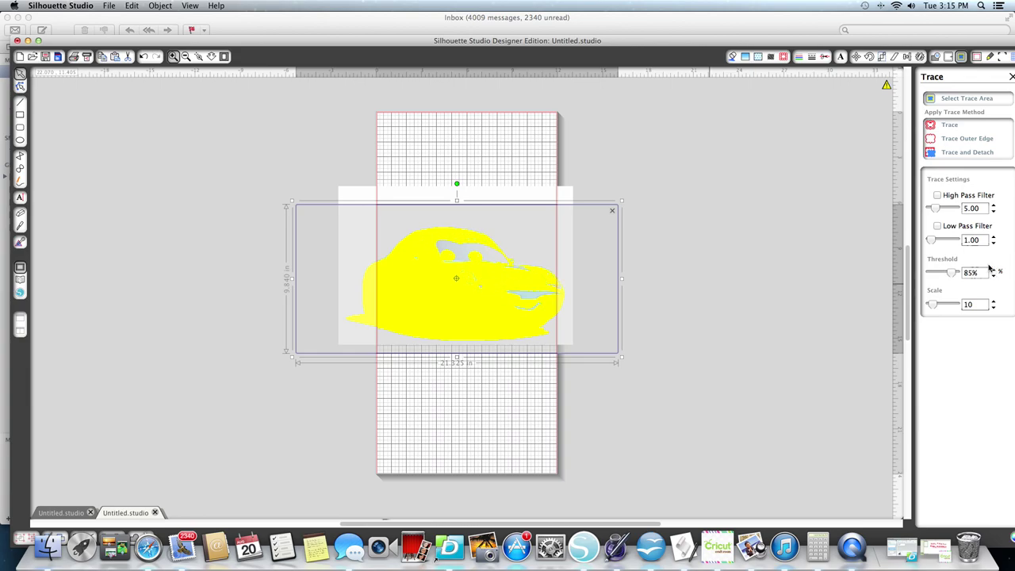
left_click(934, 141)
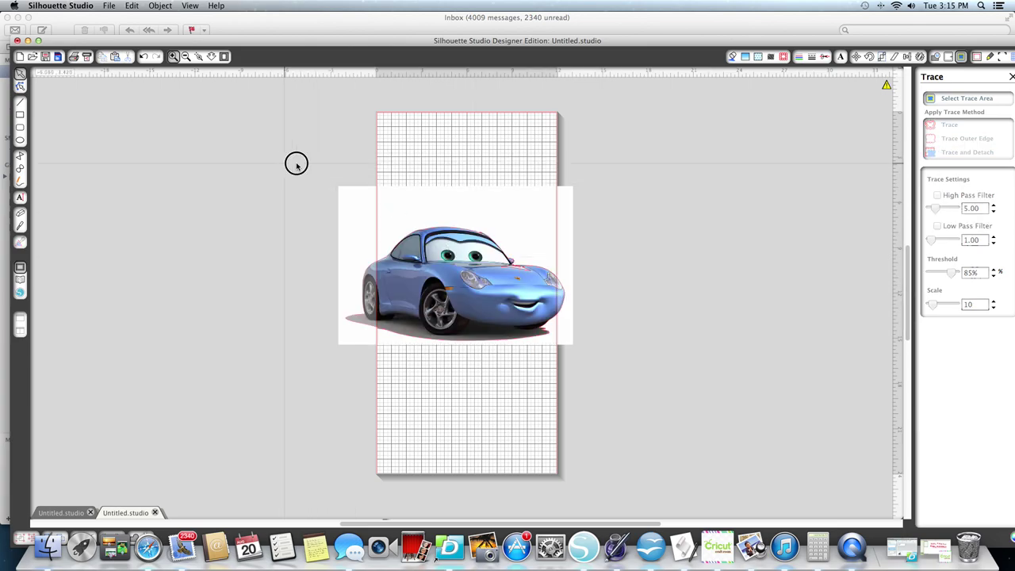
Crop the picture to its traced outline and move the cropped car higher on the page.
left_click_drag(296, 164, 587, 369)
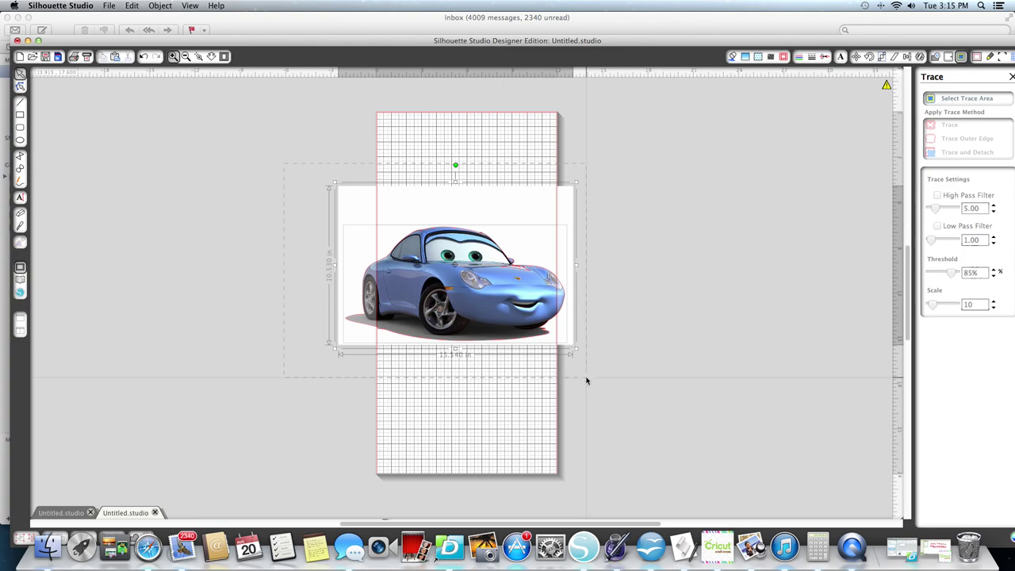
left_click(151, 6)
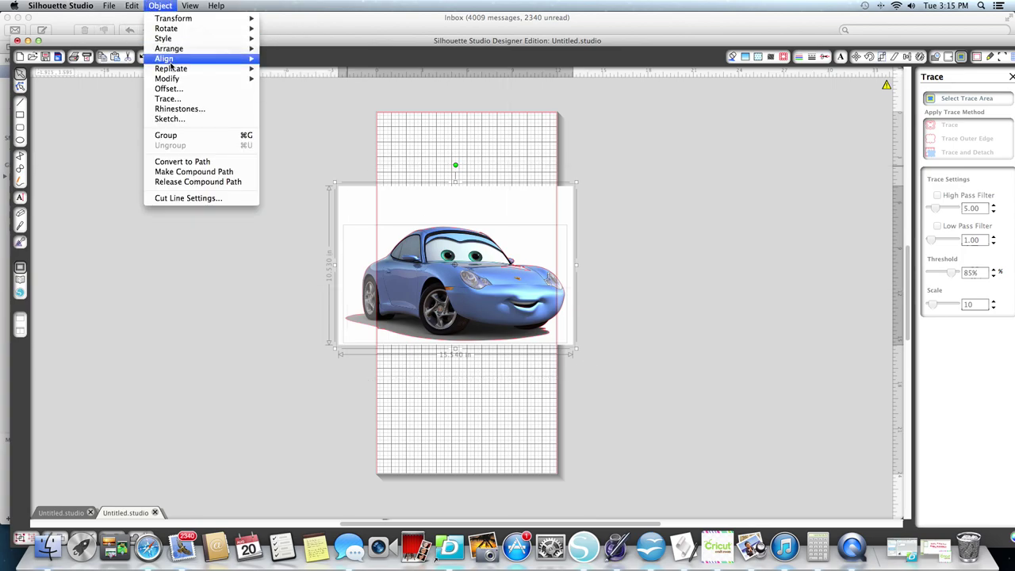
mouse_move(178, 80)
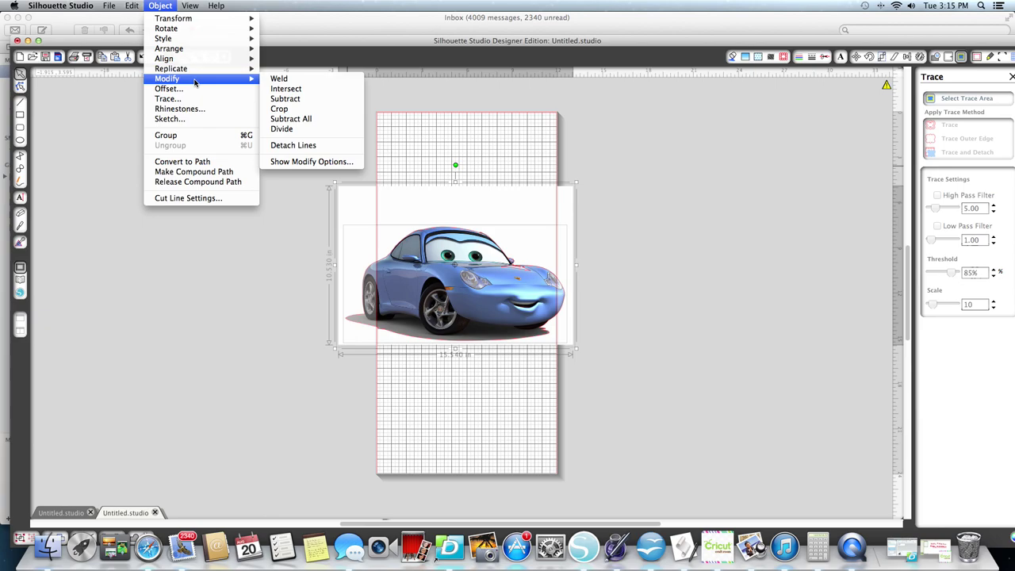
left_click(279, 108)
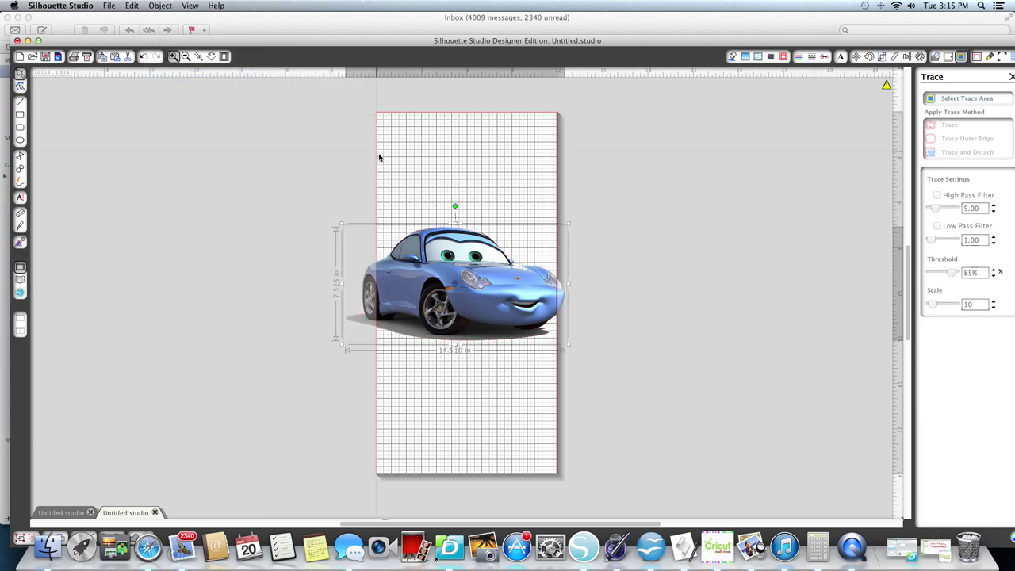
left_click_drag(482, 312, 473, 253)
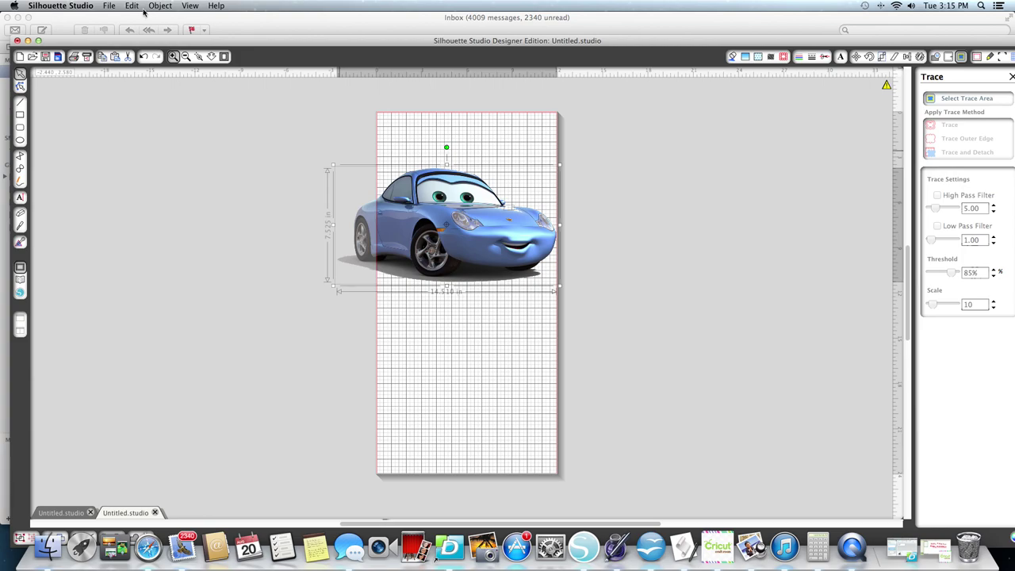
Slice off the shadow behind and below the car's rear wheel with the Knife tool and remove the cut piece.
left_click(174, 61)
left_click(174, 60)
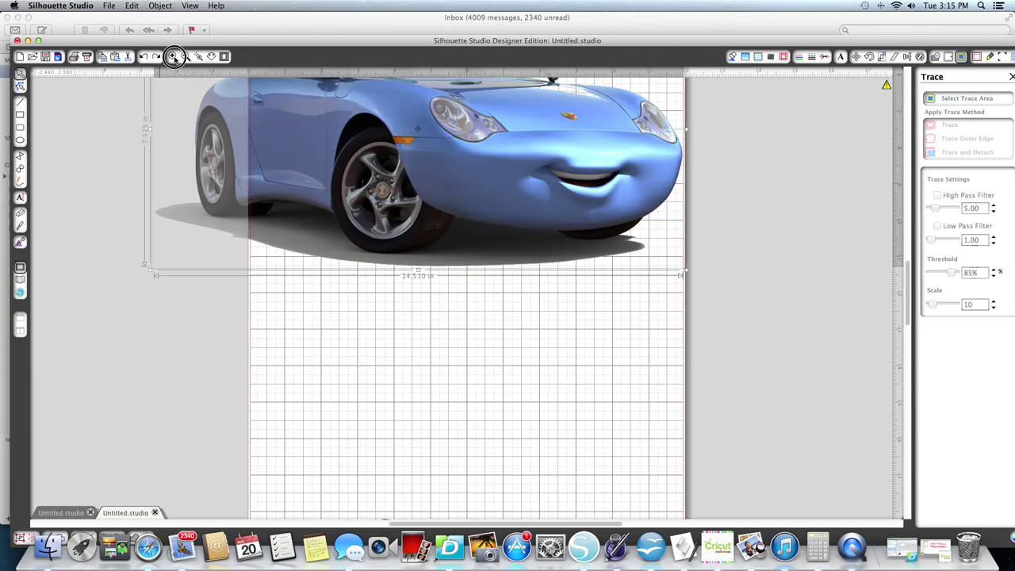
left_click(174, 60)
left_click_drag(450, 119, 535, 174)
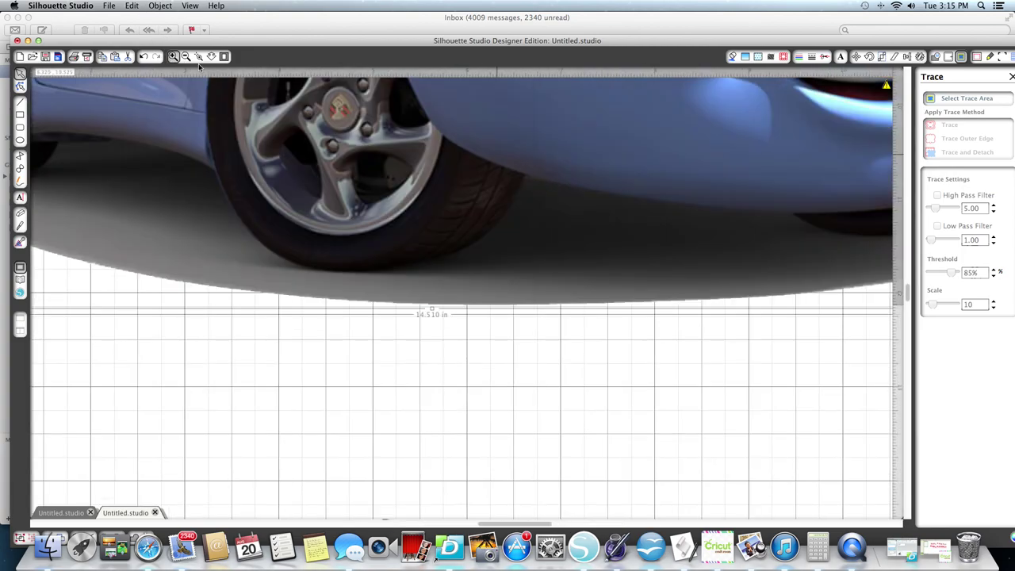
left_click(185, 55)
left_click(184, 54)
left_click(185, 55)
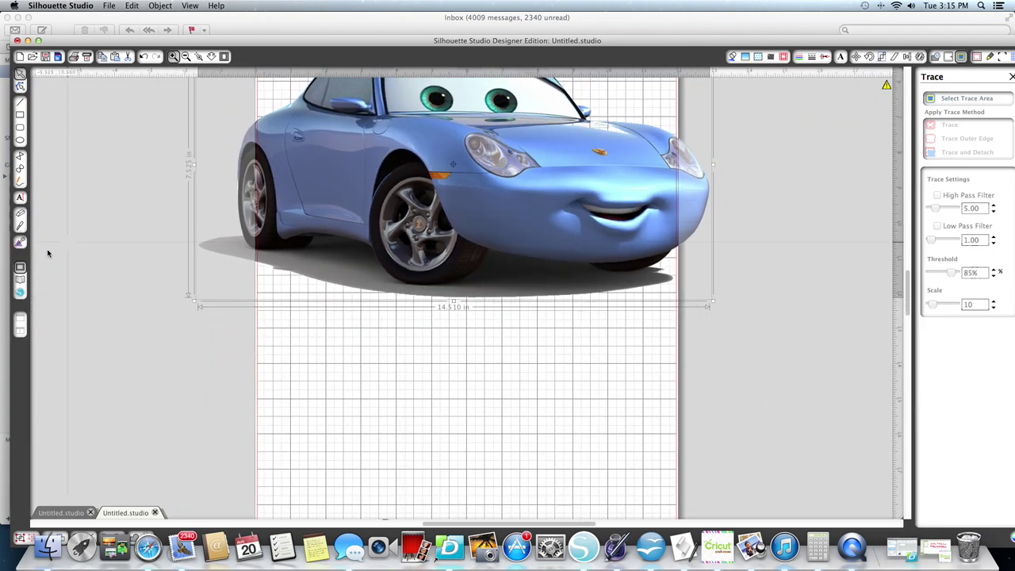
left_click(21, 225)
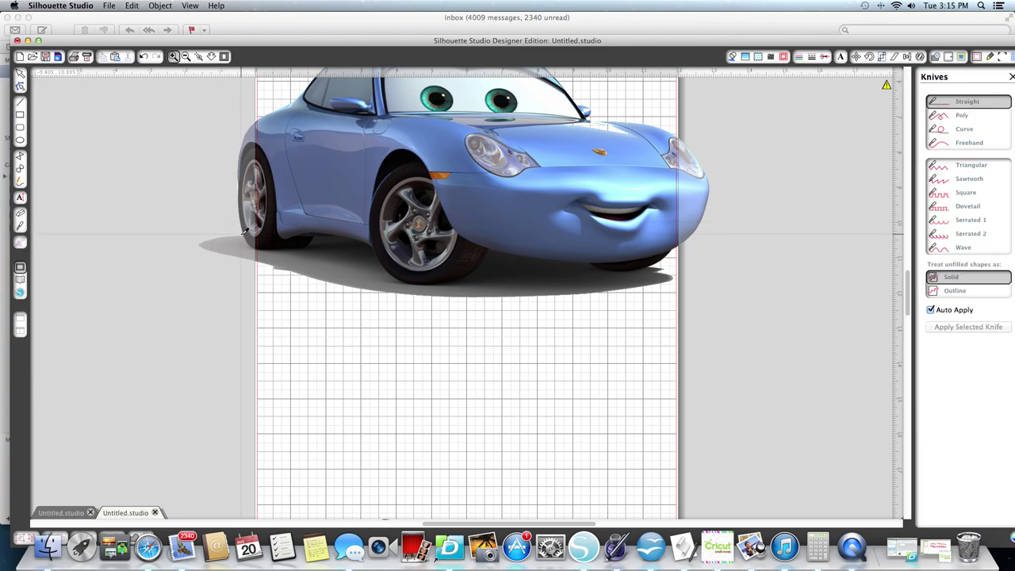
left_click_drag(242, 235, 292, 325)
left_click(20, 73)
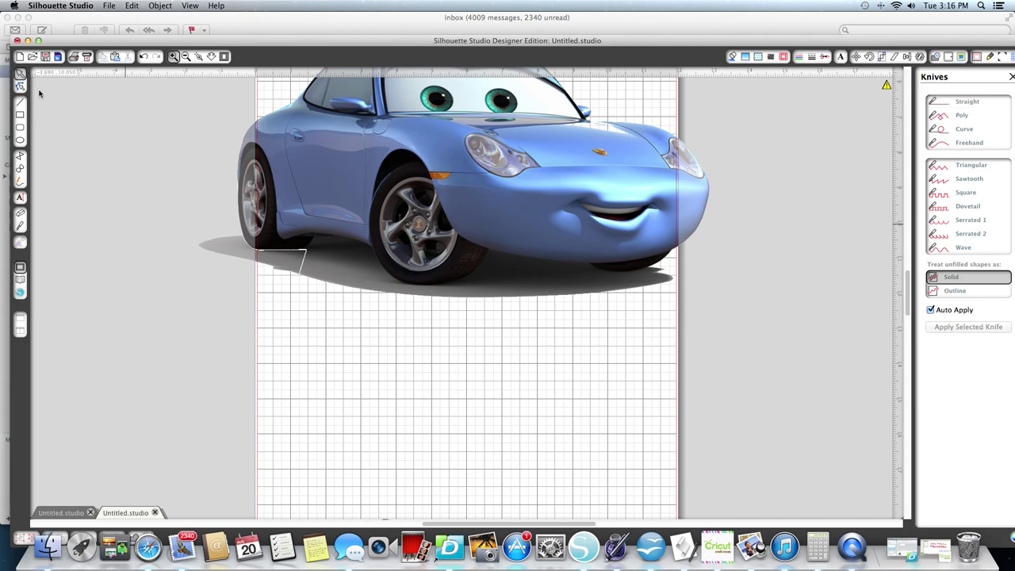
left_click_drag(240, 259, 142, 266)
left_click(129, 56)
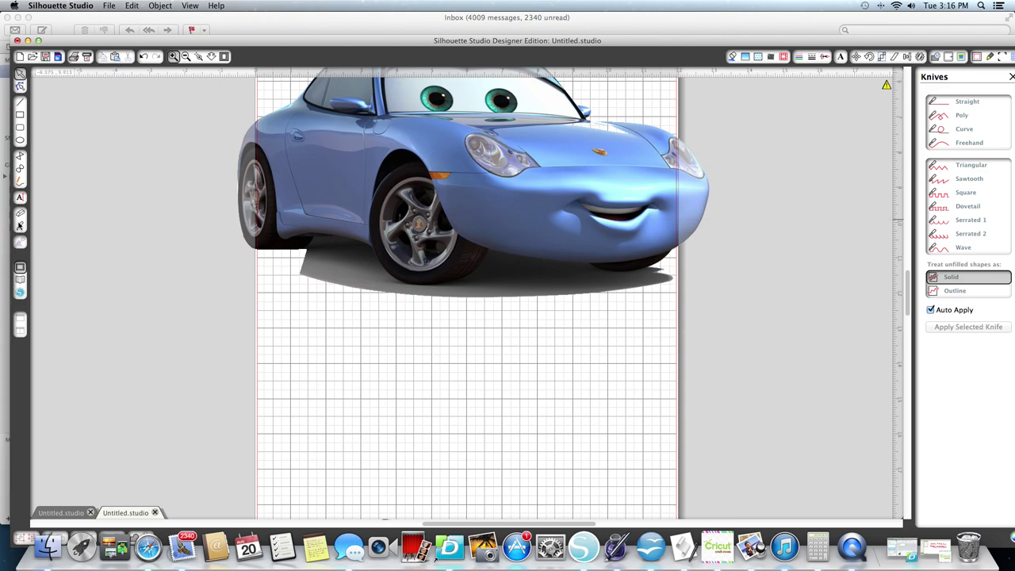
Slice off the shadow between the rear and front wheels with the Knife tool and remove the cut piece.
left_click(21, 227)
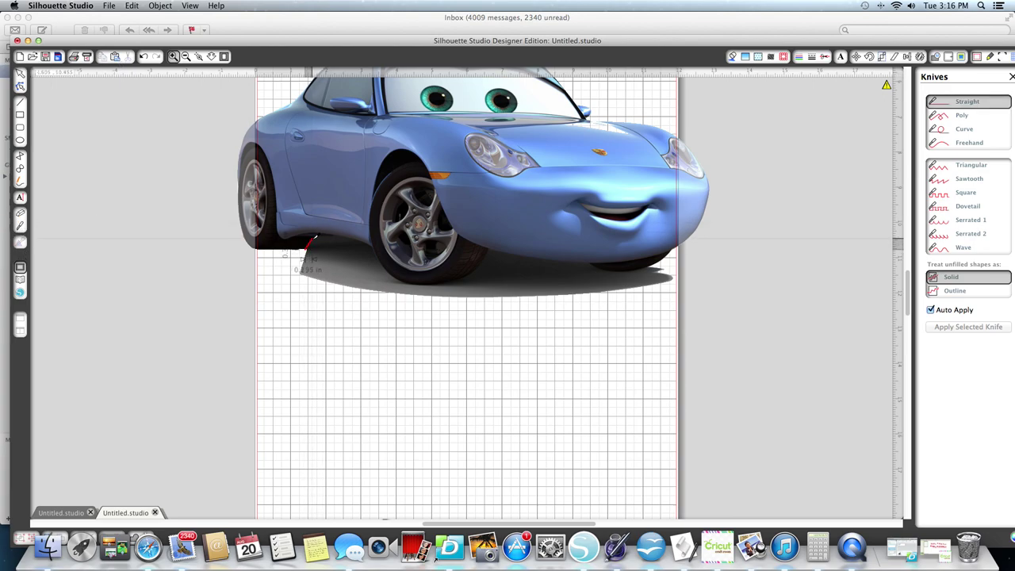
mouse_move(316, 236)
left_mouse_down()
mouse_move(373, 243)
mouse_move(407, 278)
mouse_move(404, 297)
left_mouse_up()
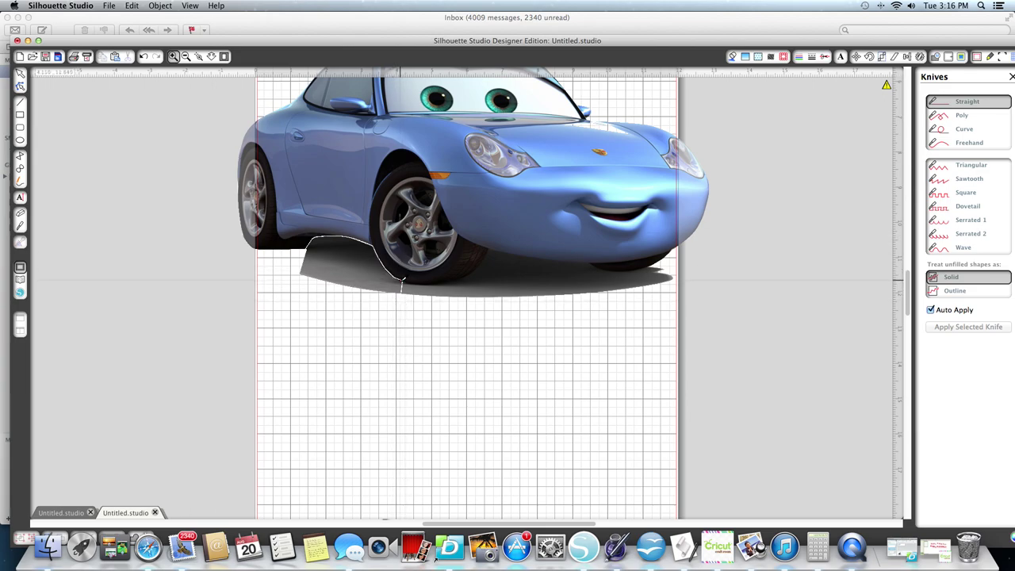
left_click(21, 72)
left_click_drag(356, 284, 182, 300)
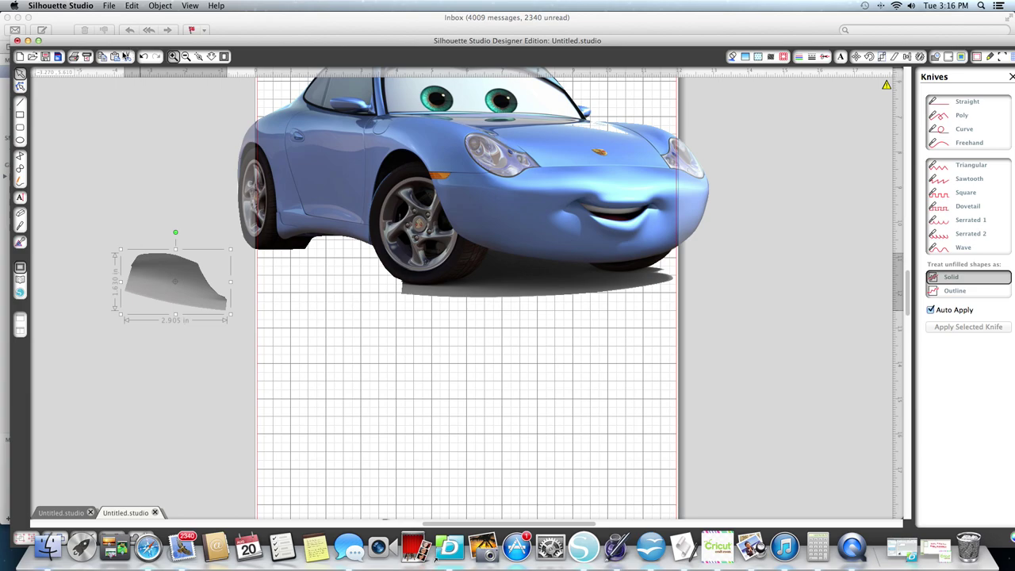
left_click(129, 58)
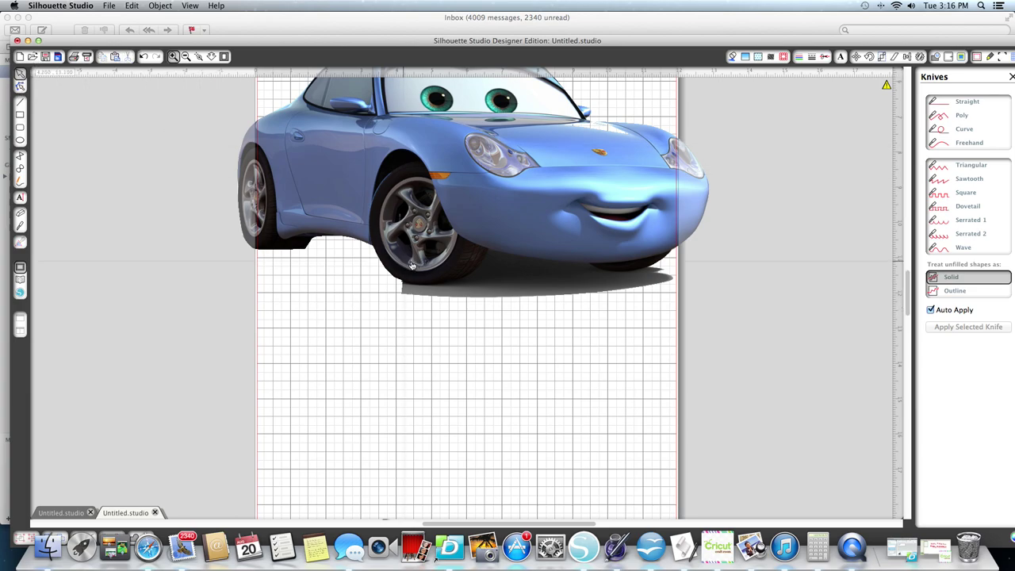
Slice off the shadow beneath the front wheels and bumper with the straight Knife tool and remove the cut piece.
left_click(20, 226)
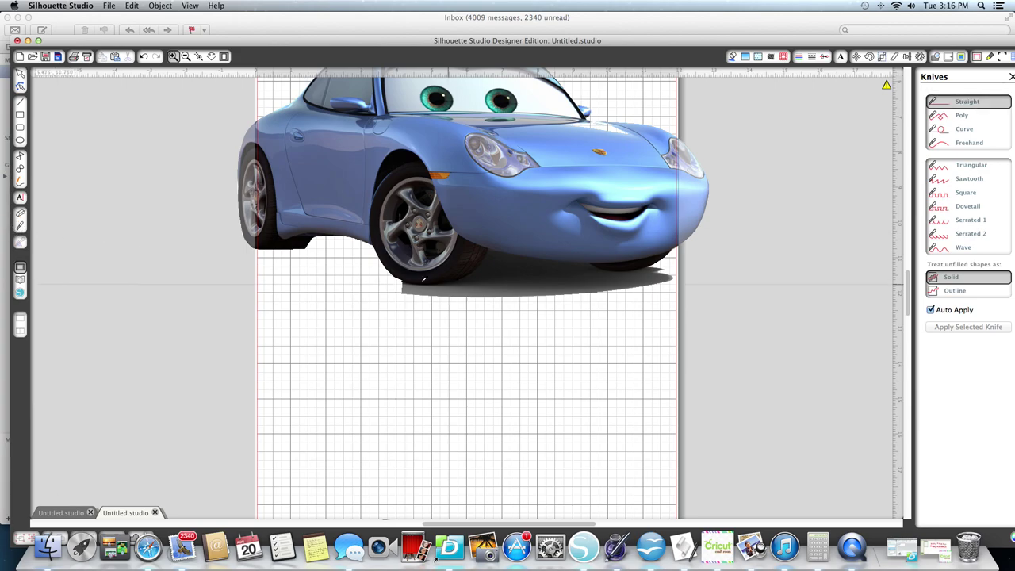
left_click(401, 281)
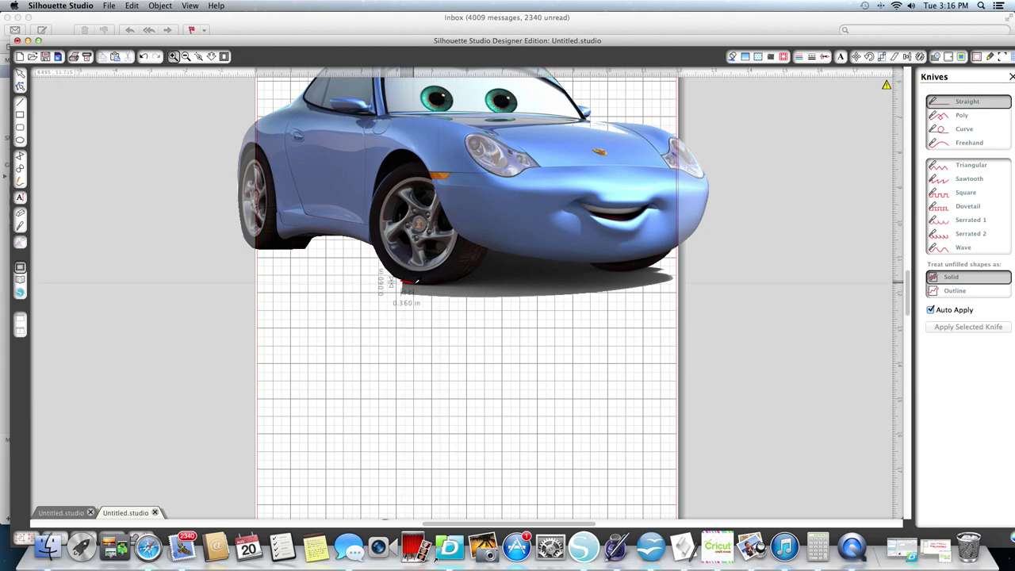
left_click(415, 284)
left_click(415, 284)
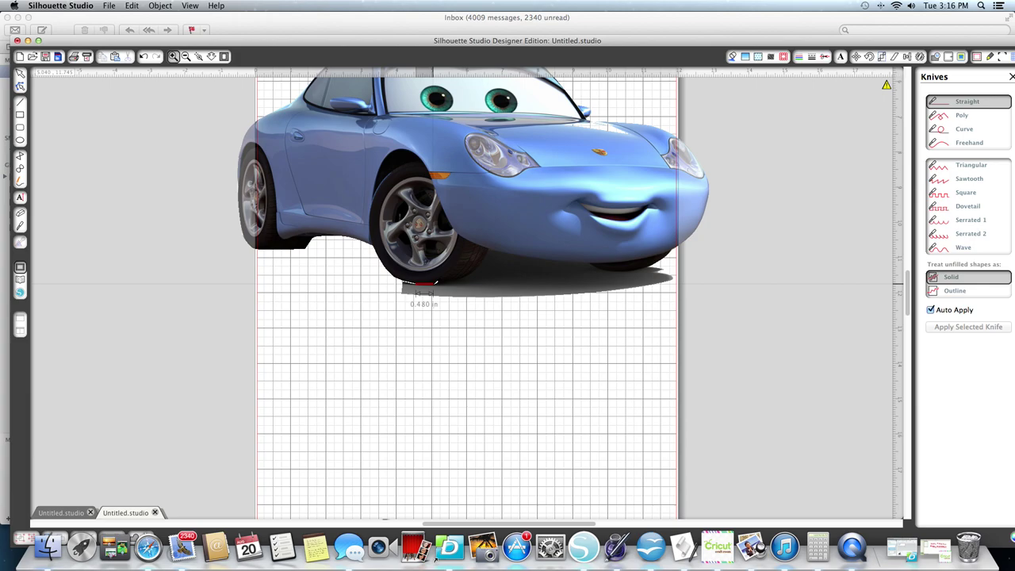
left_click(433, 284)
left_click_drag(436, 282, 666, 260)
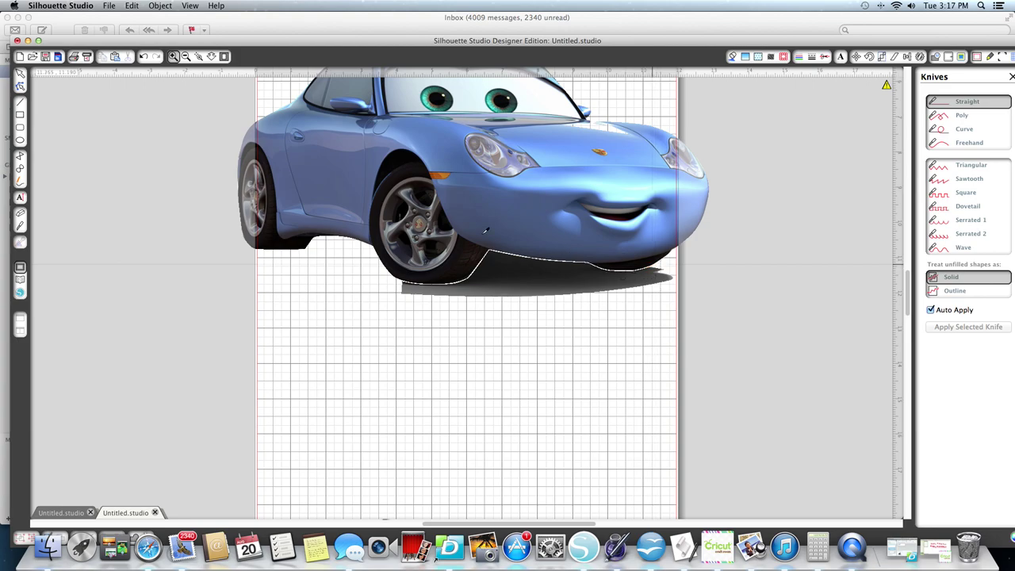
left_click(20, 71)
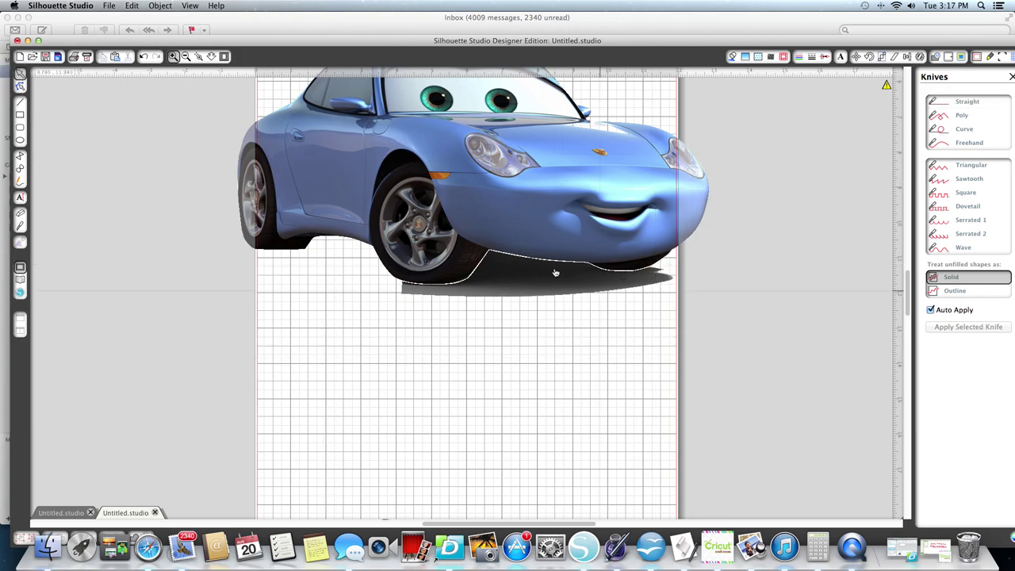
left_click_drag(552, 273, 553, 348)
right_click(553, 347)
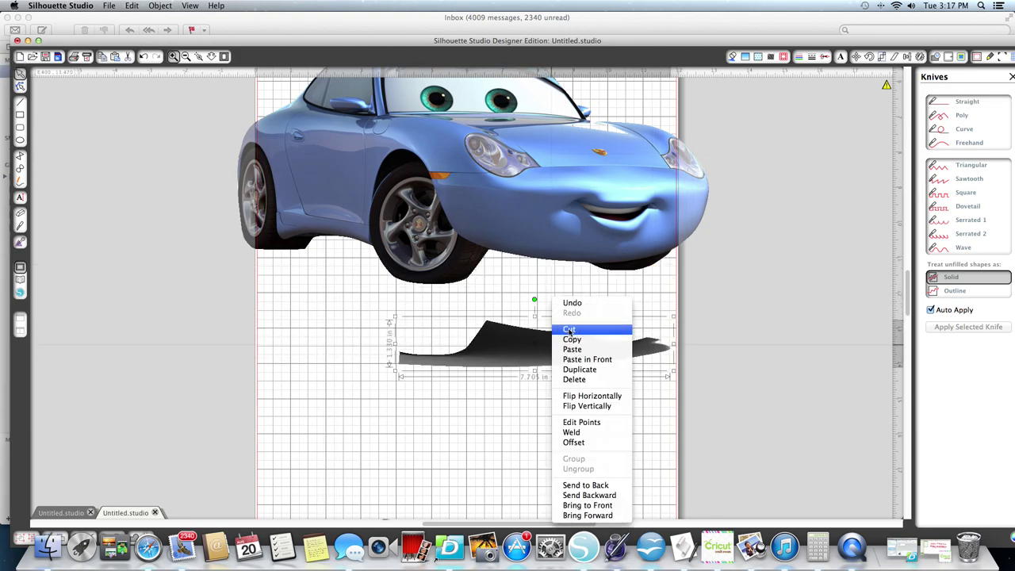
left_click(571, 329)
Rotate the car picture about 90° clockwise and place it in the page's upper-left corner.
left_click_drag(574, 234, 578, 321)
left_click(423, 370)
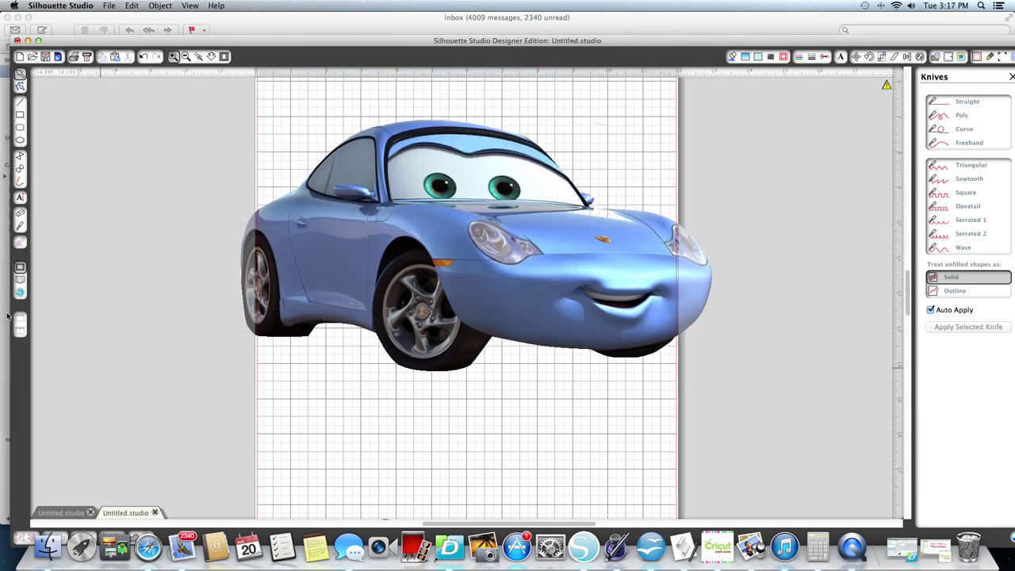
left_click(405, 223)
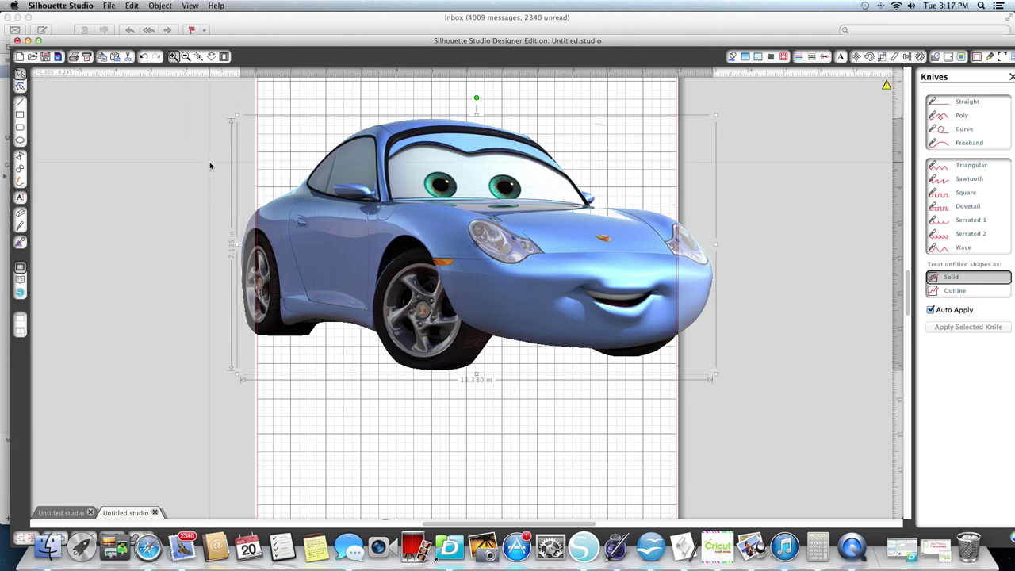
left_click(185, 57)
left_click(466, 260)
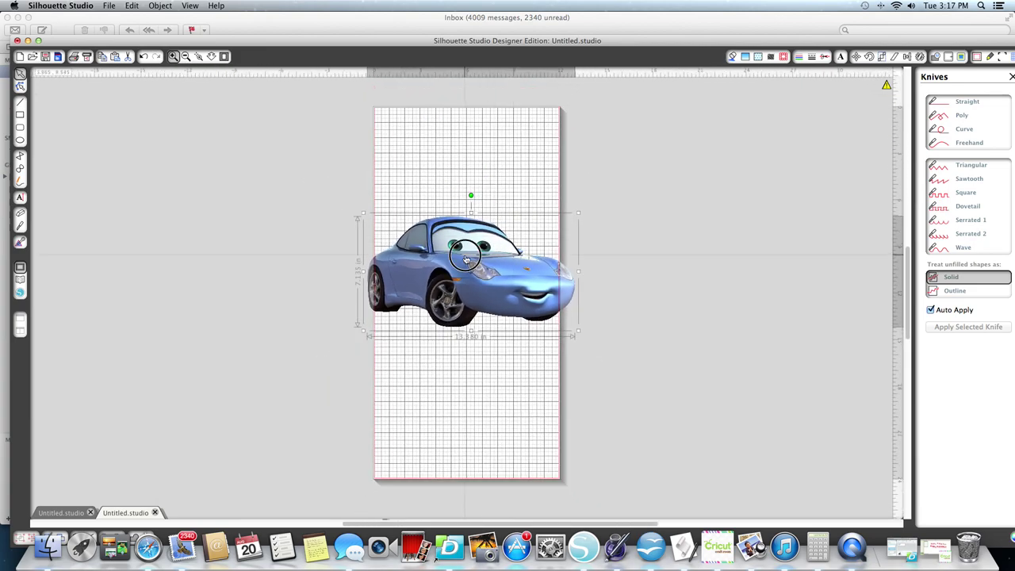
left_click_drag(471, 194, 542, 265)
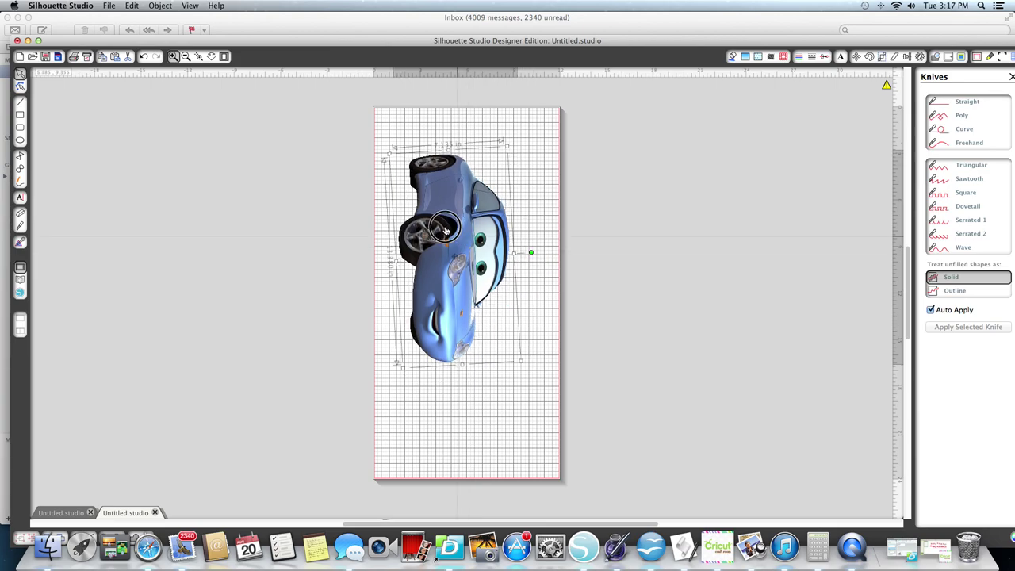
left_click_drag(446, 230, 427, 188)
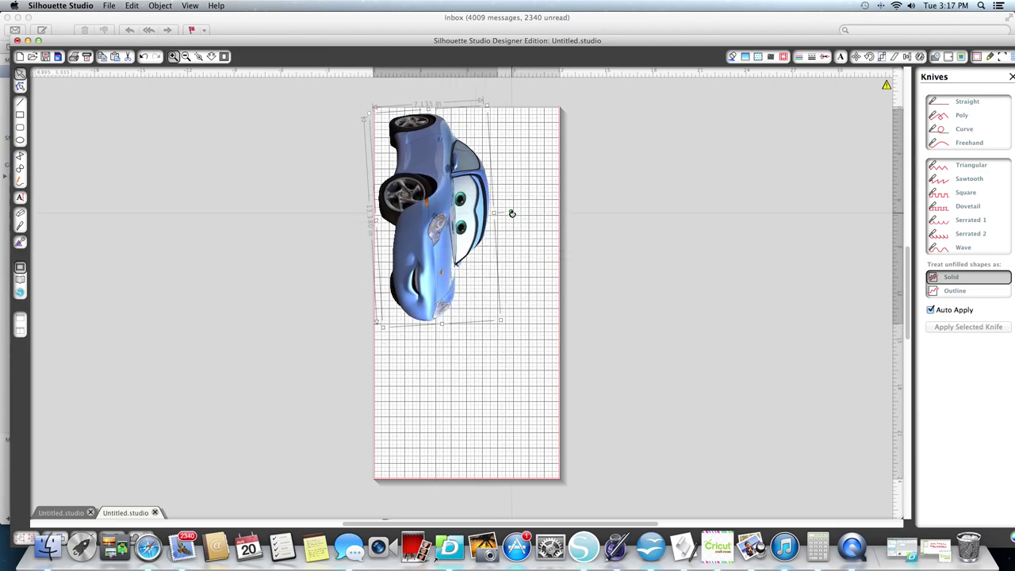
left_click_drag(511, 211, 512, 217)
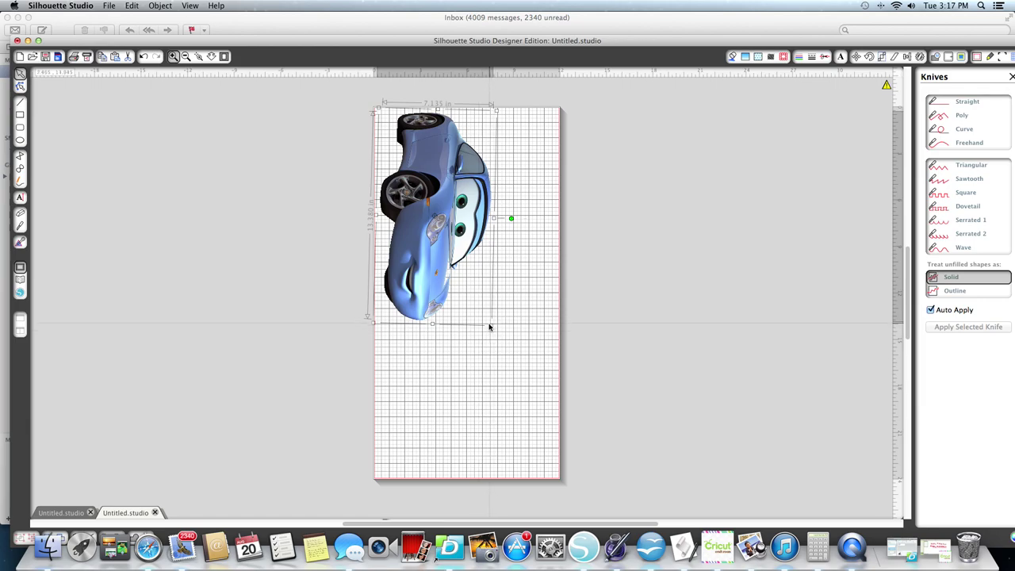
Enlarge the rotated car to about 12.04 × 22.58 in, straighten it and align it within the page edges.
left_click_drag(492, 325, 544, 486)
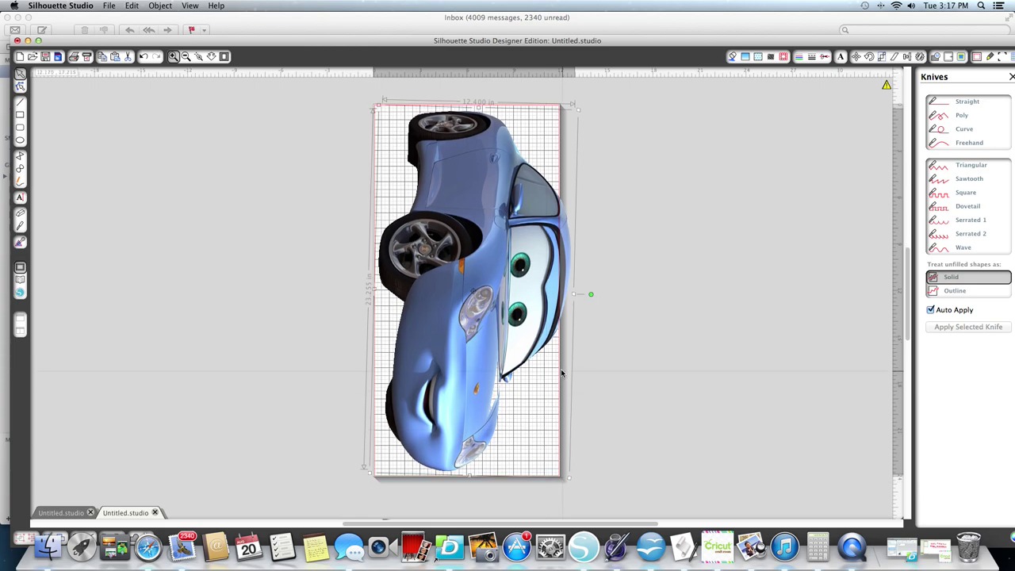
left_click_drag(591, 293, 584, 288)
left_click_drag(521, 289, 516, 289)
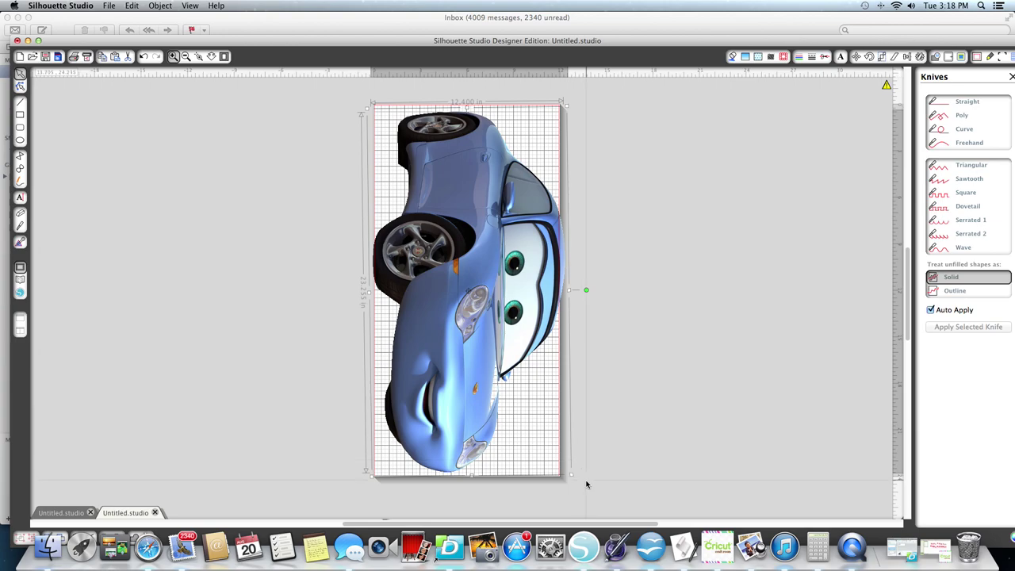
left_click_drag(568, 474, 557, 468)
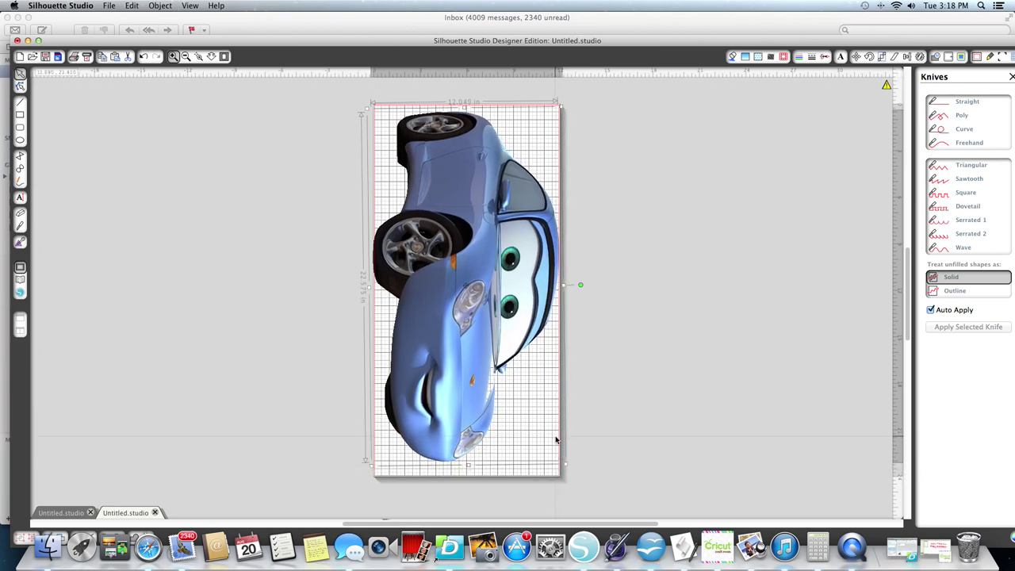
left_click_drag(478, 330, 466, 330)
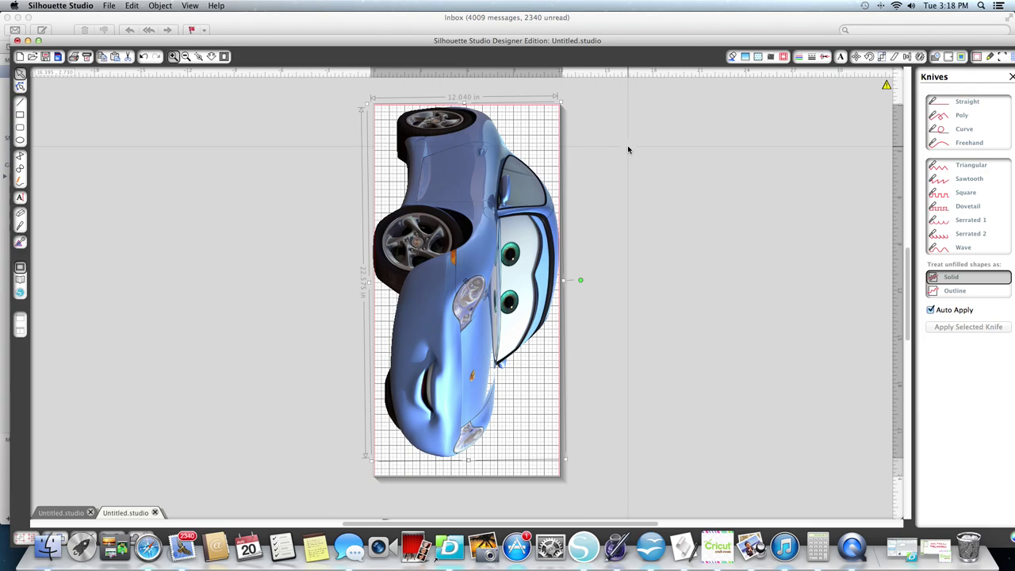
Copy and paste the car picture and place the duplicate off the page on its right side.
right_click(438, 277)
left_click(467, 312)
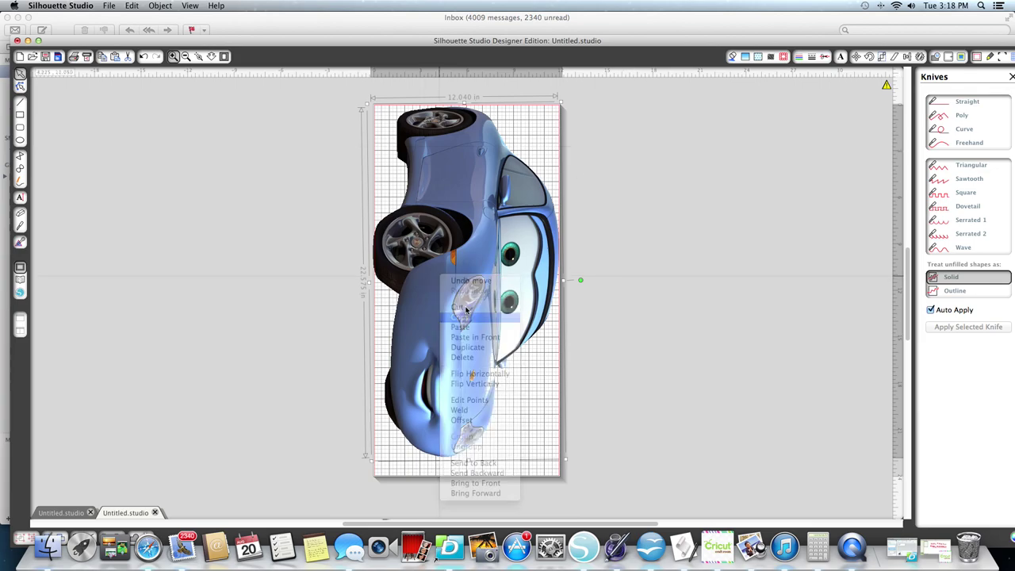
right_click(464, 293)
left_click(481, 344)
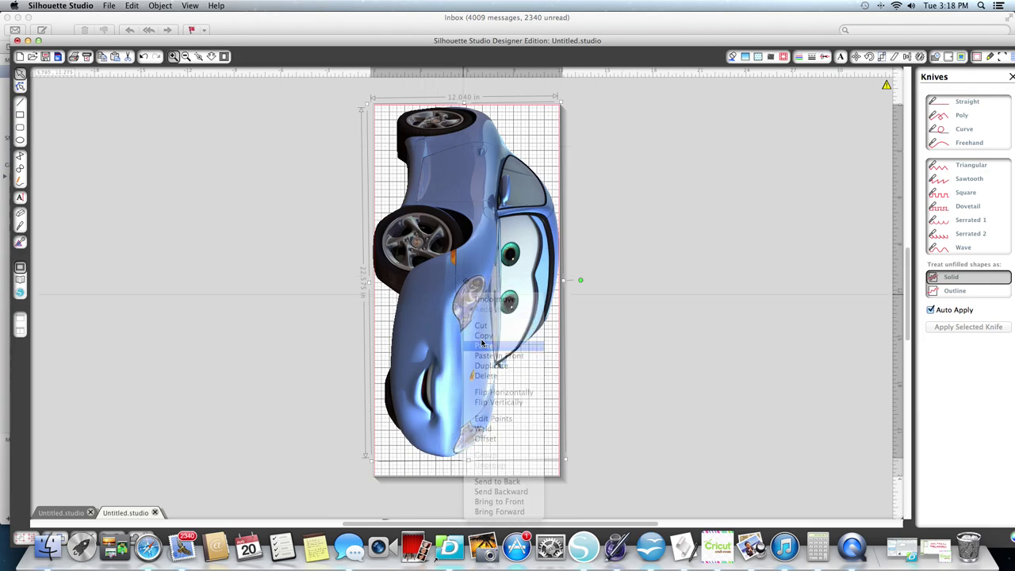
left_click_drag(468, 329, 665, 307)
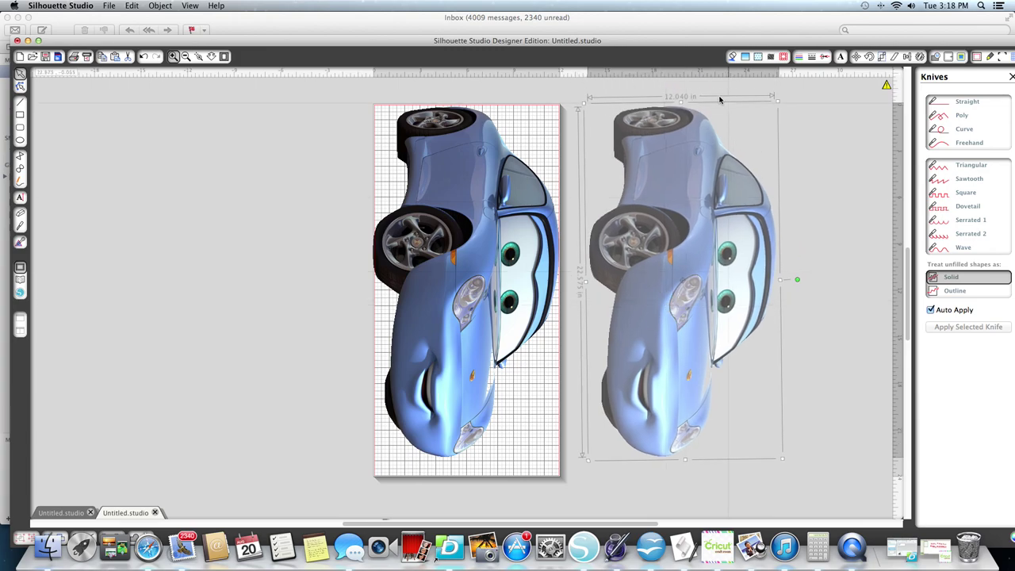
Fill the duplicate car with black and move the silhouette off the page to its left side.
left_click(731, 56)
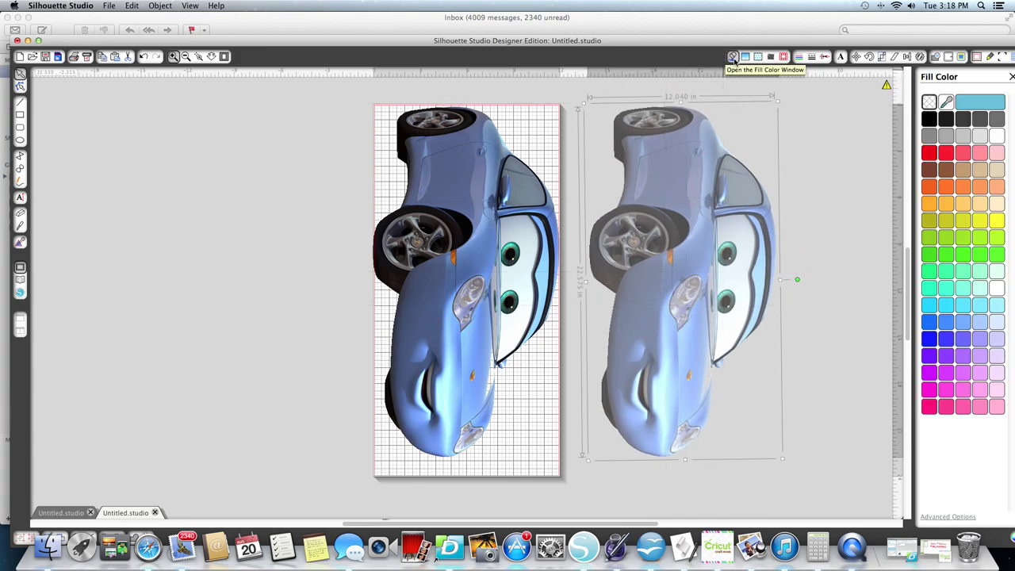
left_click(926, 118)
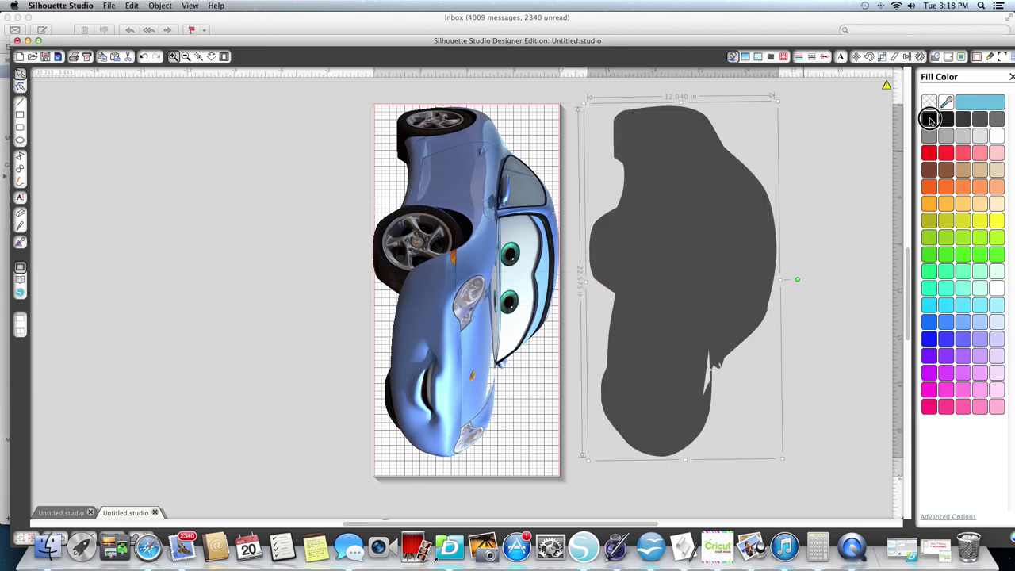
left_click(682, 313)
left_click(685, 311)
left_click_drag(685, 311, 248, 347)
Move the original car picture off the page to its right side and deselect it.
left_click(456, 309)
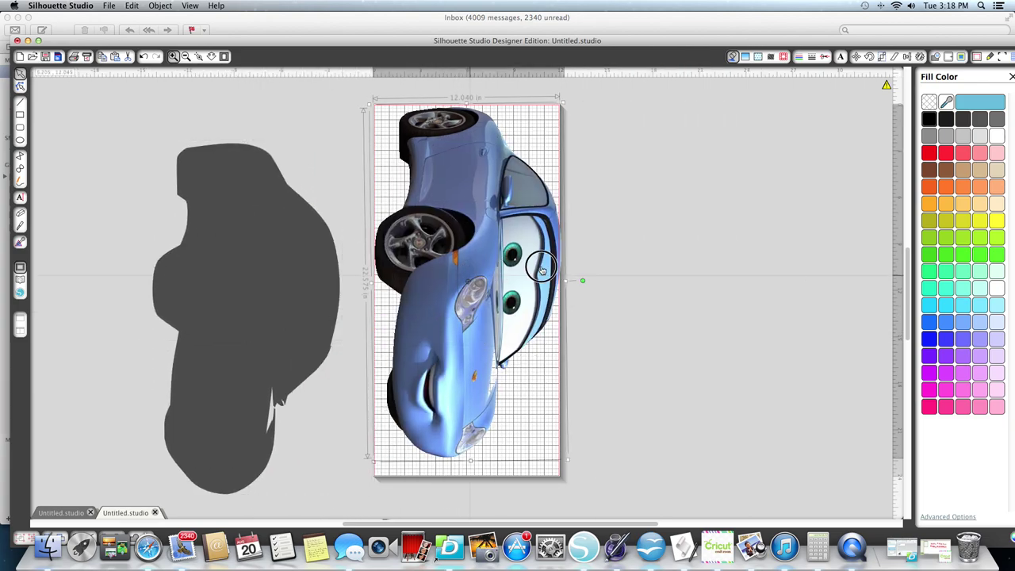
left_click_drag(468, 280, 725, 265)
left_click(747, 99)
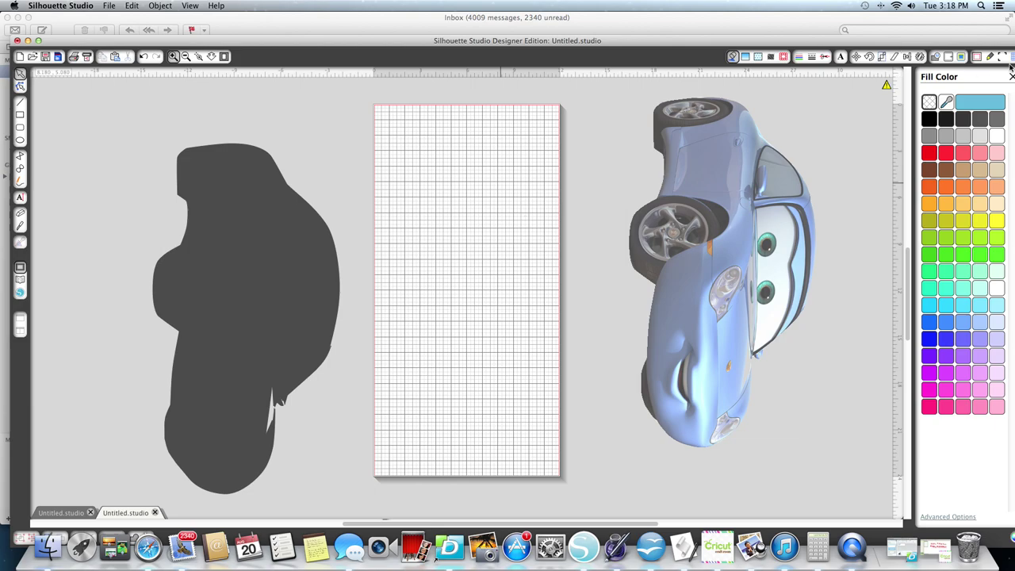
Set the page size to 12 × 12 in and turn on the registration marks.
left_click(977, 57)
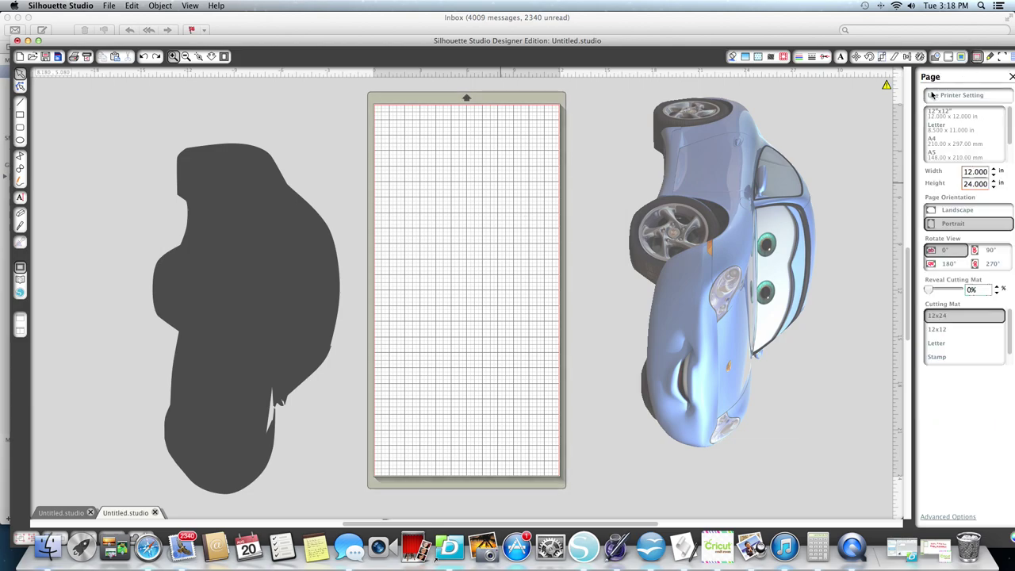
left_click(933, 115)
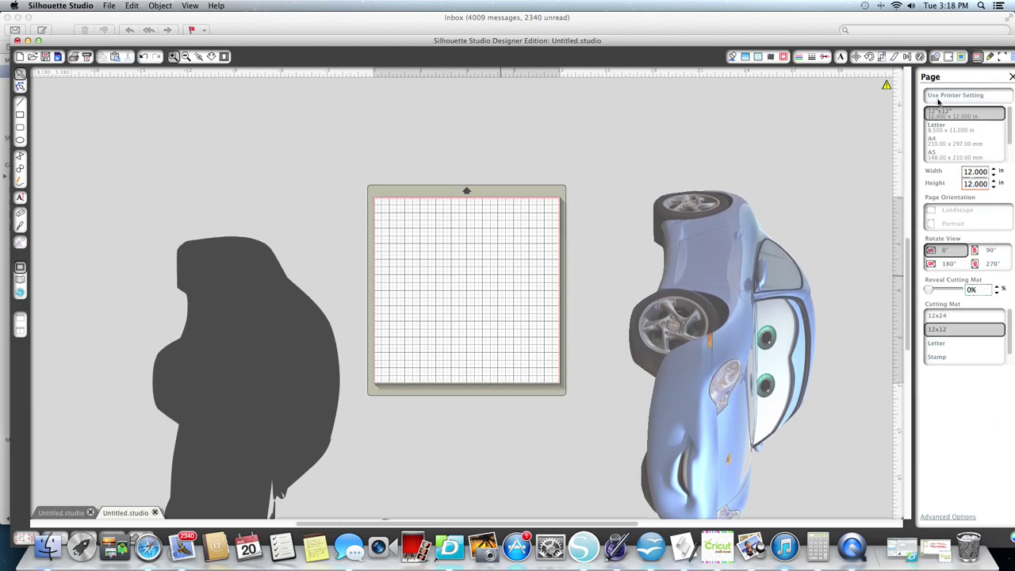
left_click(1001, 56)
left_click(932, 97)
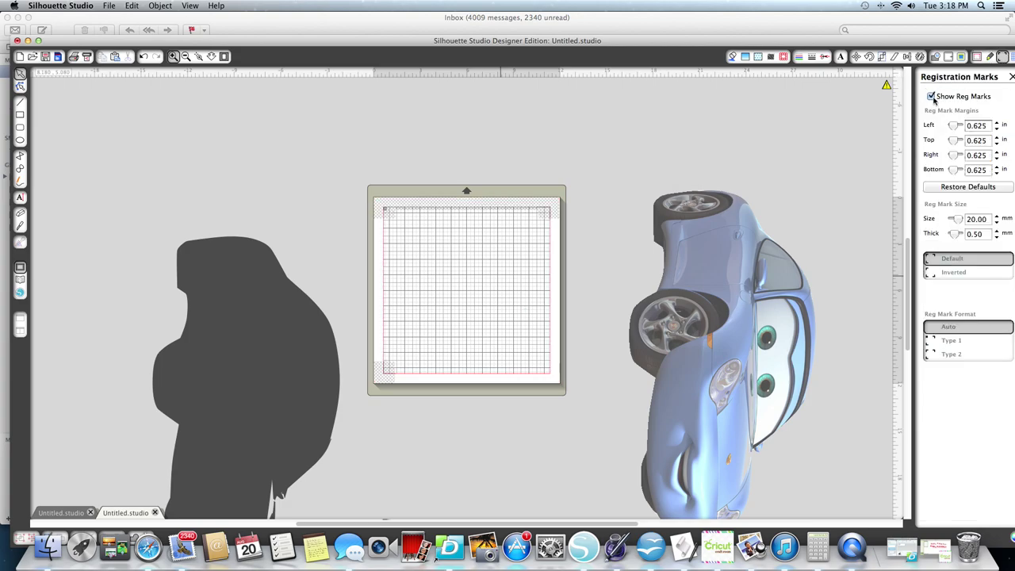
Rotate the car picture back upright and place its rear half over the page inside the registration marks.
left_click_drag(751, 247, 645, 226)
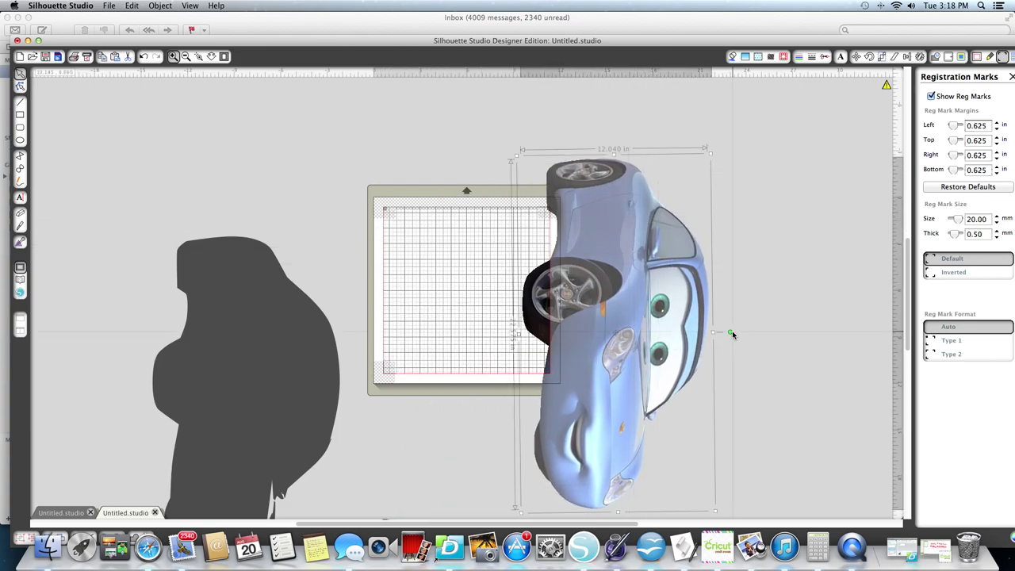
left_click_drag(732, 331, 612, 241)
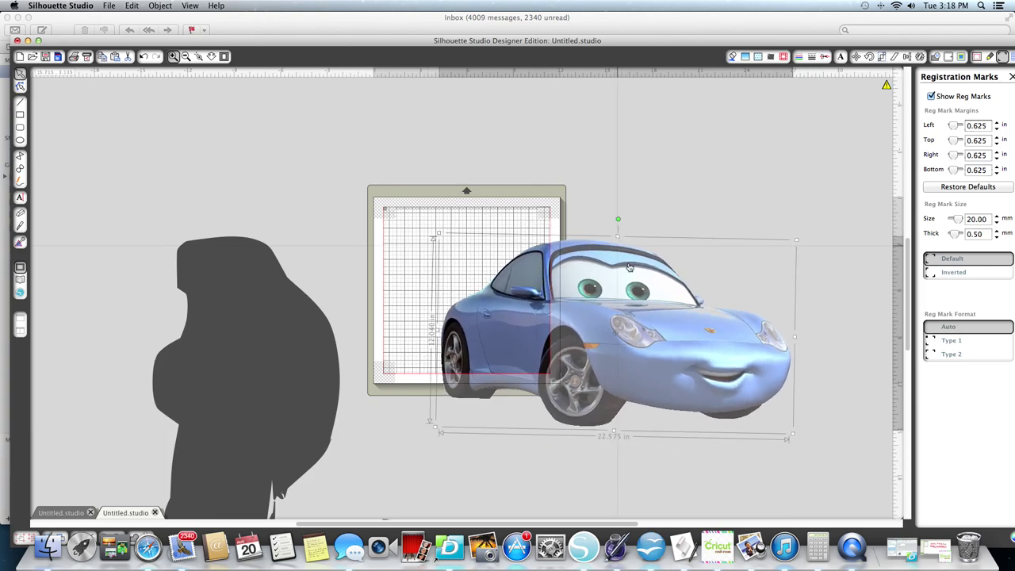
left_click_drag(664, 317, 609, 282)
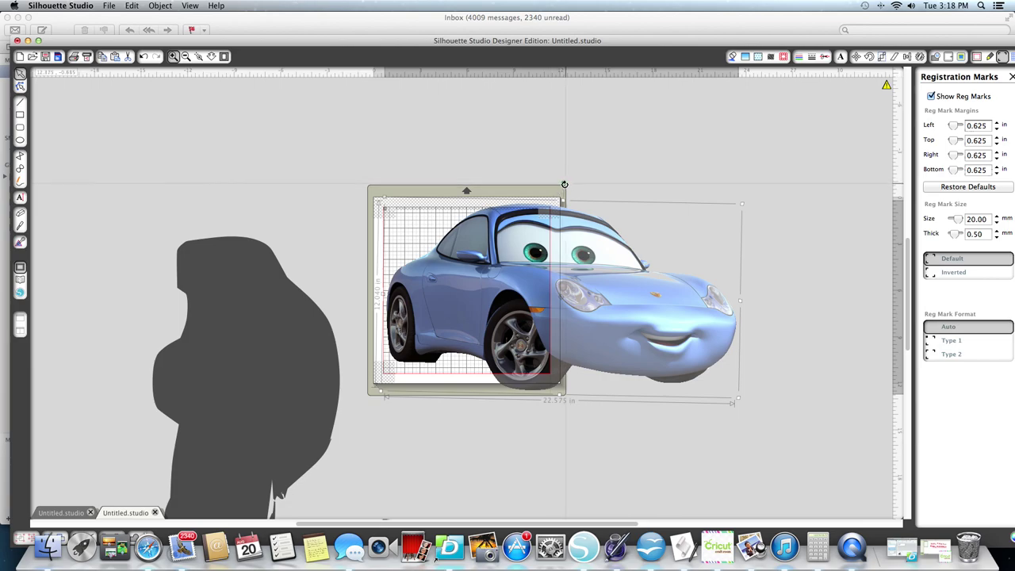
left_click_drag(563, 184, 559, 185)
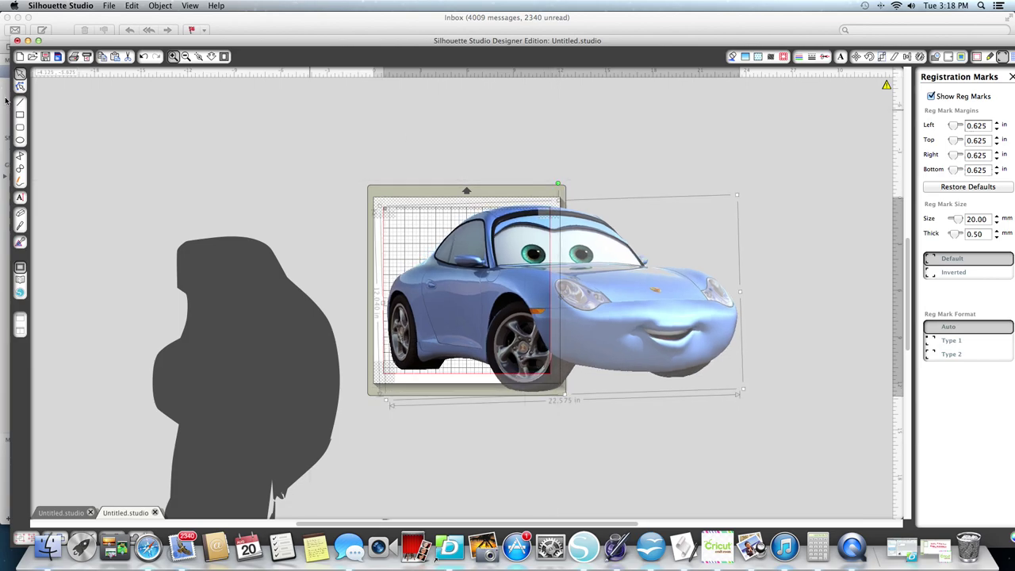
Slice the car with the straight Knife from the roof down the windshield edge and body to just behind the front wheel.
left_click(173, 59)
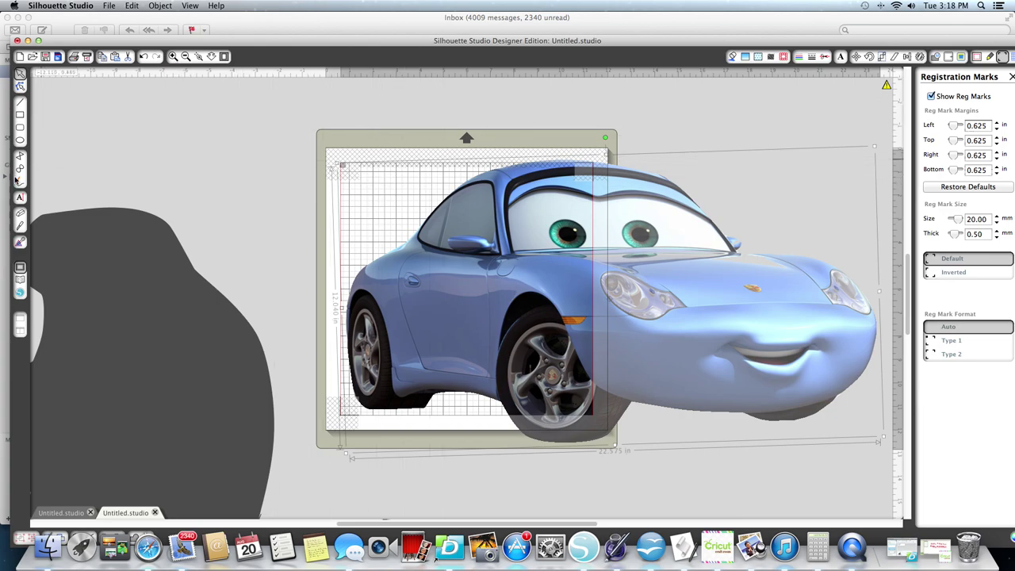
left_click(22, 227)
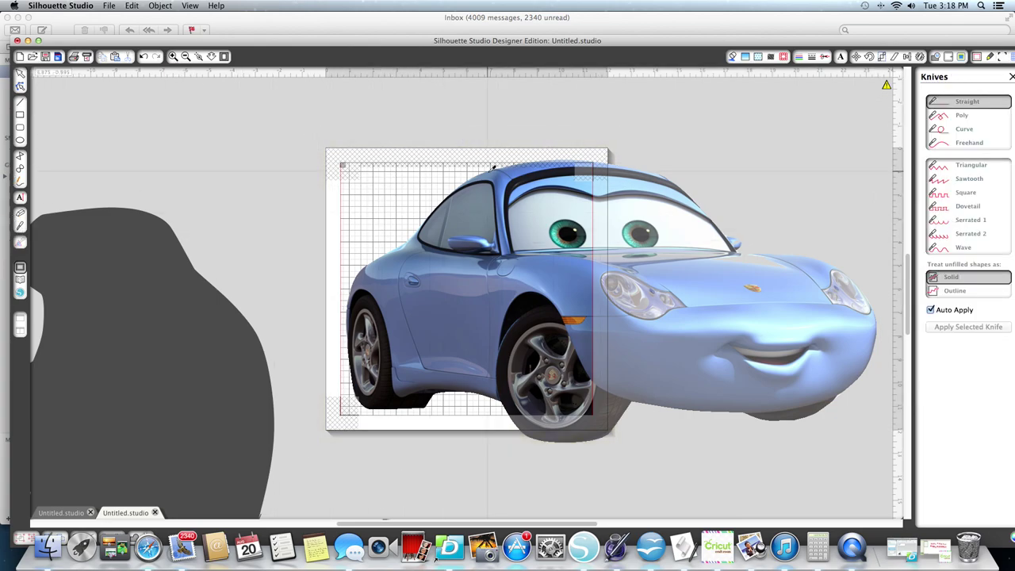
left_click_drag(492, 167, 502, 165)
left_click(498, 169)
left_click(499, 170)
left_click(504, 173)
left_click_drag(505, 168, 508, 252)
left_click_drag(511, 248, 512, 247)
left_click_drag(492, 264, 486, 269)
left_click_drag(486, 281, 492, 411)
Try to pull the rear section away from the car, and patch the slice line with the straight Knife at the windshield's lower corner.
left_click(20, 73)
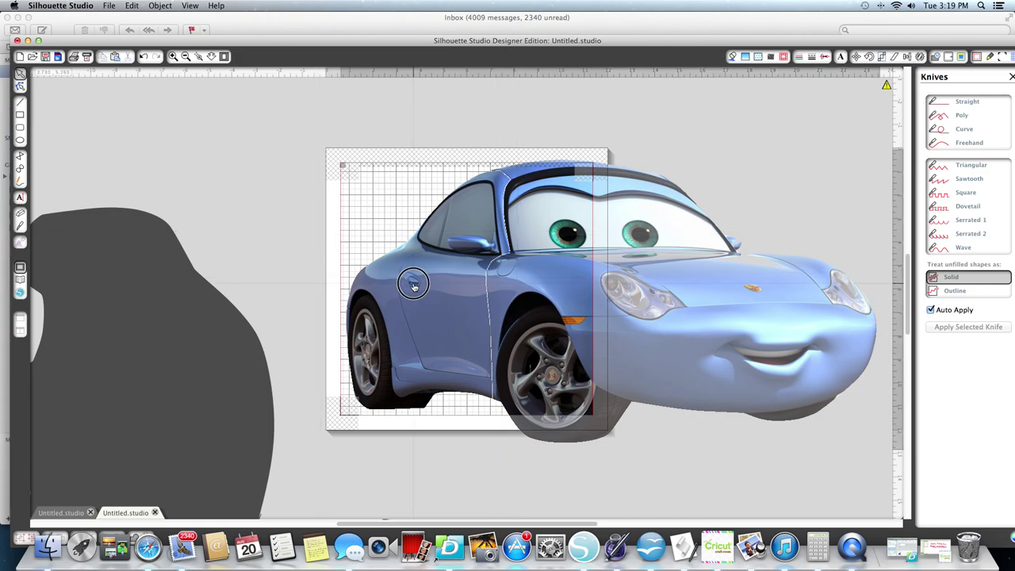
left_click_drag(414, 283, 398, 263)
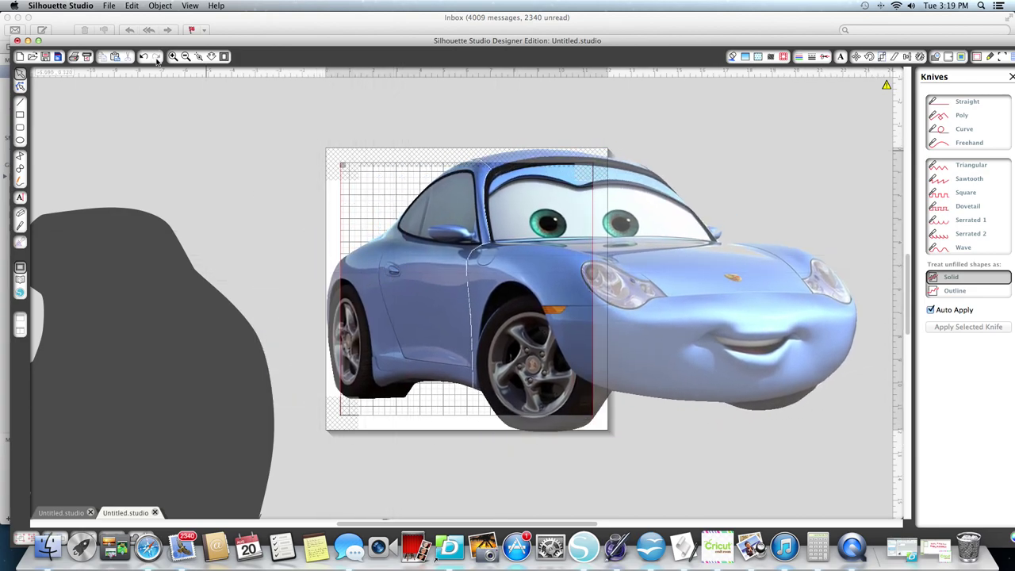
left_click(180, 56)
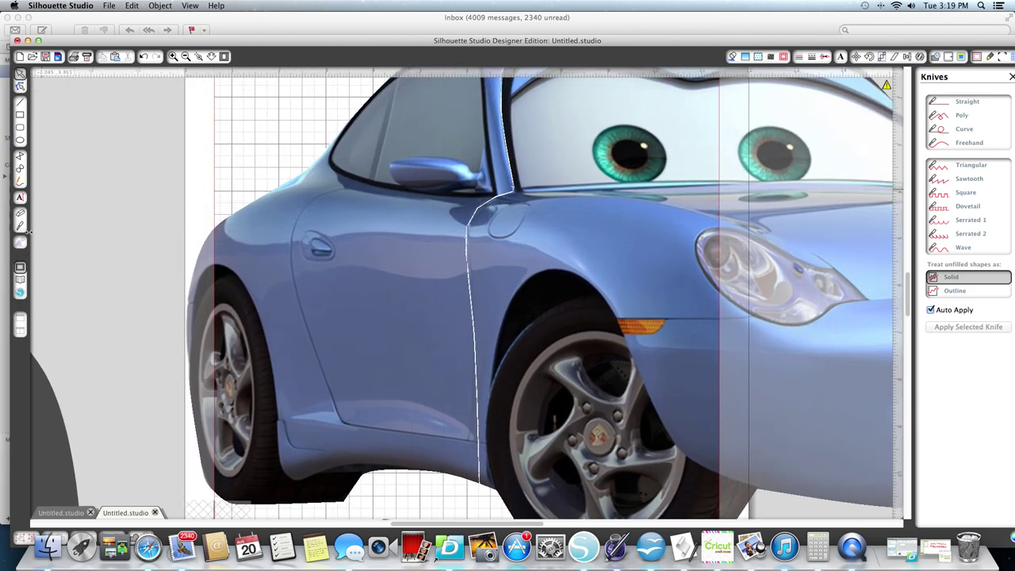
left_click(22, 226)
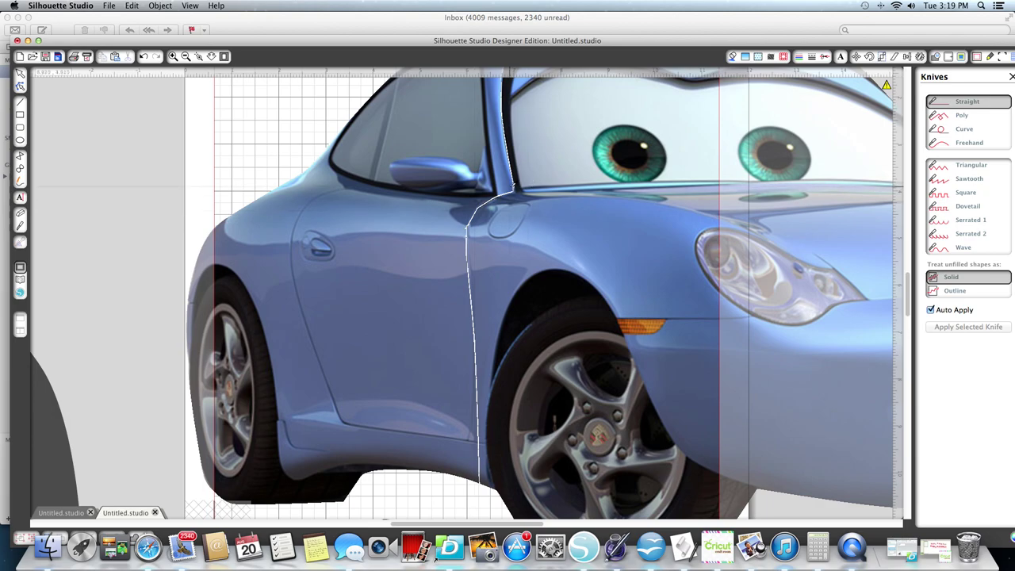
left_click_drag(516, 179, 515, 188)
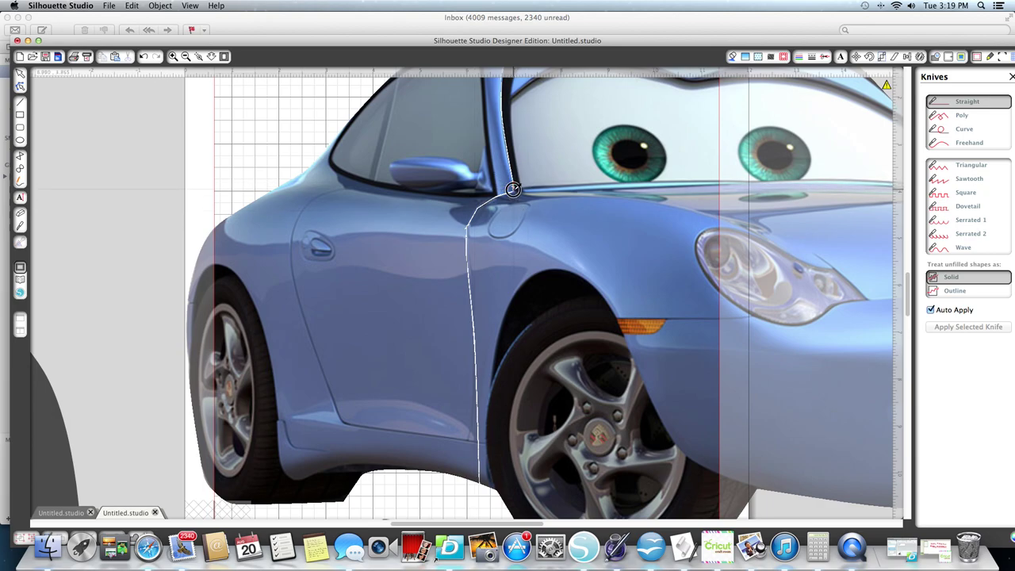
Try to pull the rear section free again, and re-cut the top of the slice at the roof edge with the straight Knife.
left_click(21, 74)
left_click_drag(422, 278, 391, 339)
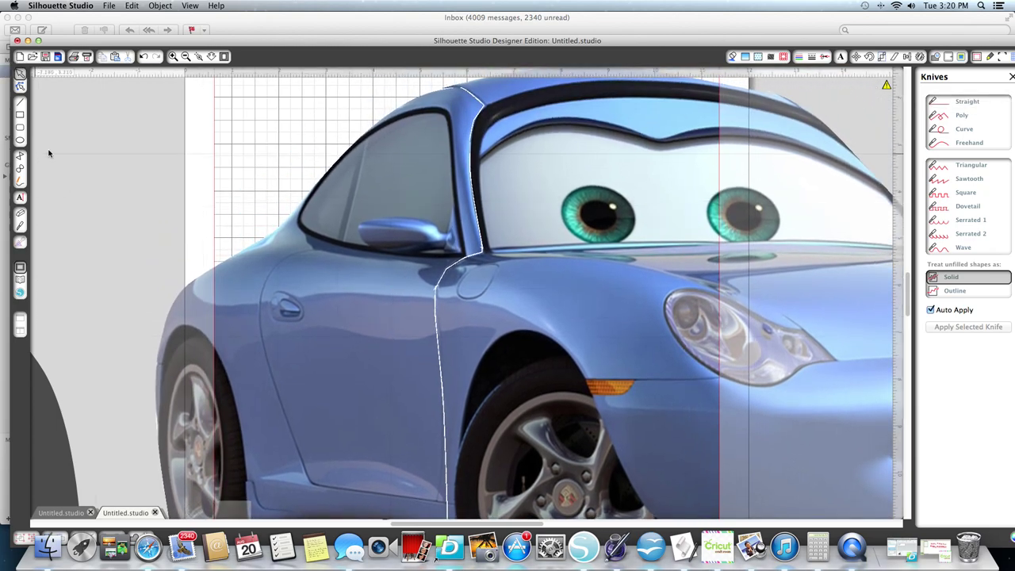
left_click(20, 224)
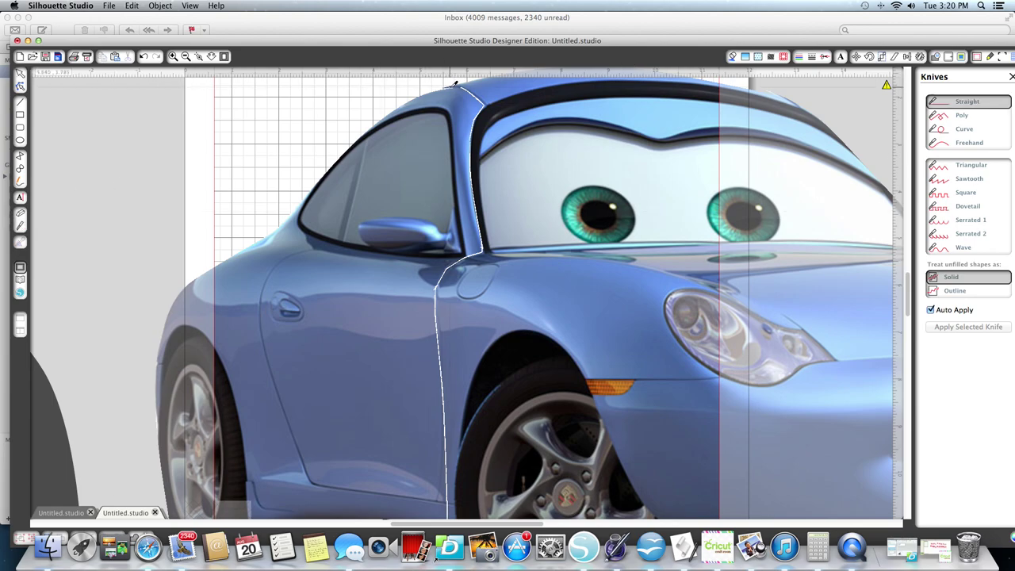
left_click_drag(458, 82, 481, 95)
Test the rear section's separation once more, and re-cut the slice along the upper windshield pillar with the straight Knife.
left_click(20, 73)
left_click_drag(312, 349, 254, 342)
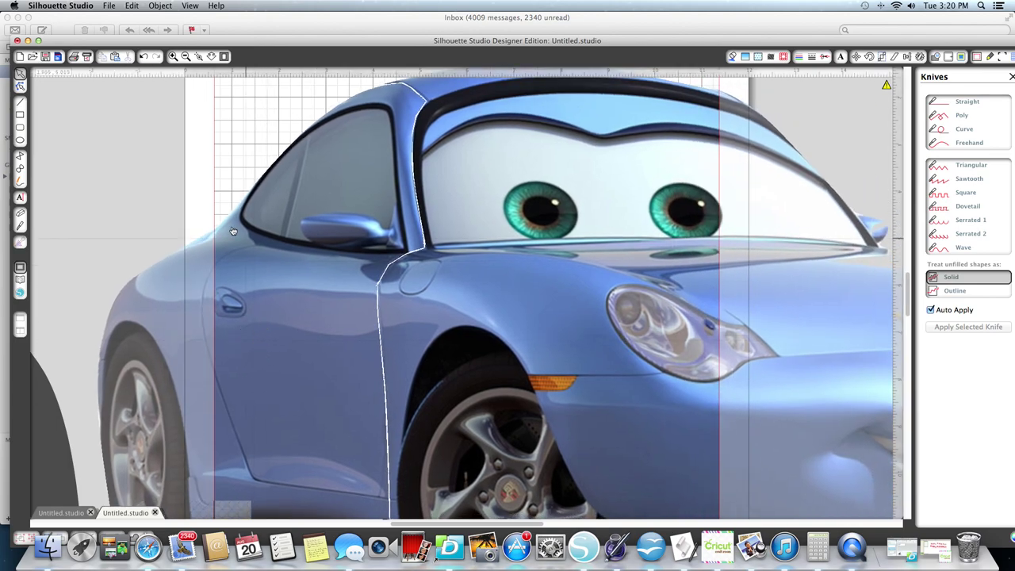
left_click(21, 227)
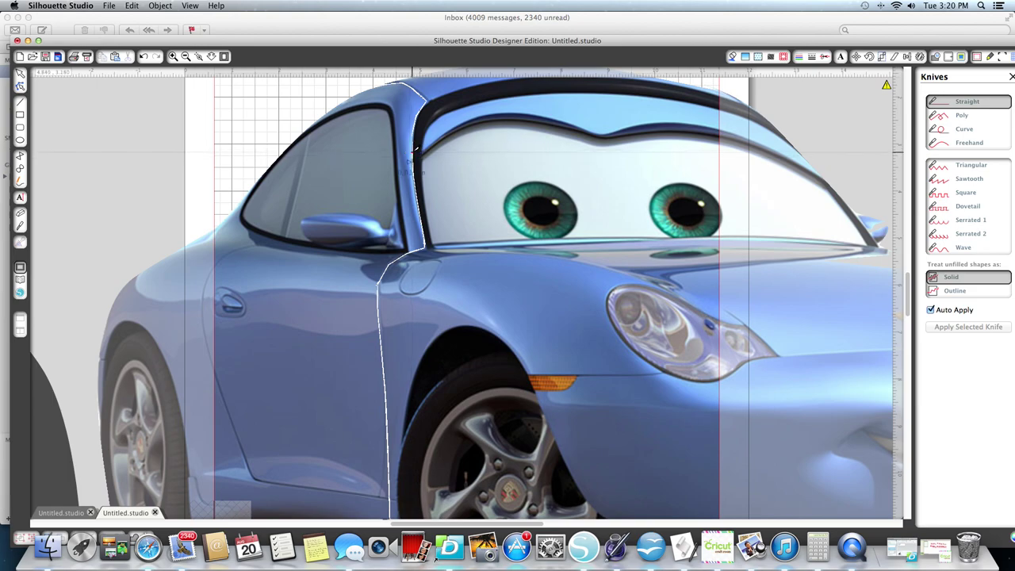
left_click_drag(414, 147, 401, 133)
left_click_drag(412, 128, 413, 125)
Pull the car's front section to the right, away from the rear section, and shift the rear section slightly.
left_click(21, 71)
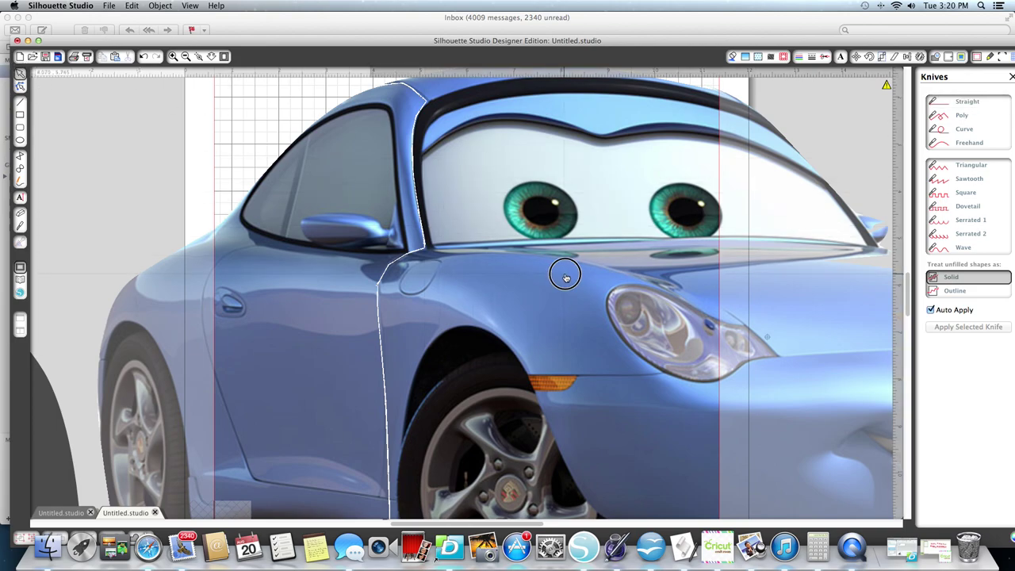
left_click_drag(563, 274, 663, 237)
left_click_drag(302, 302, 332, 264)
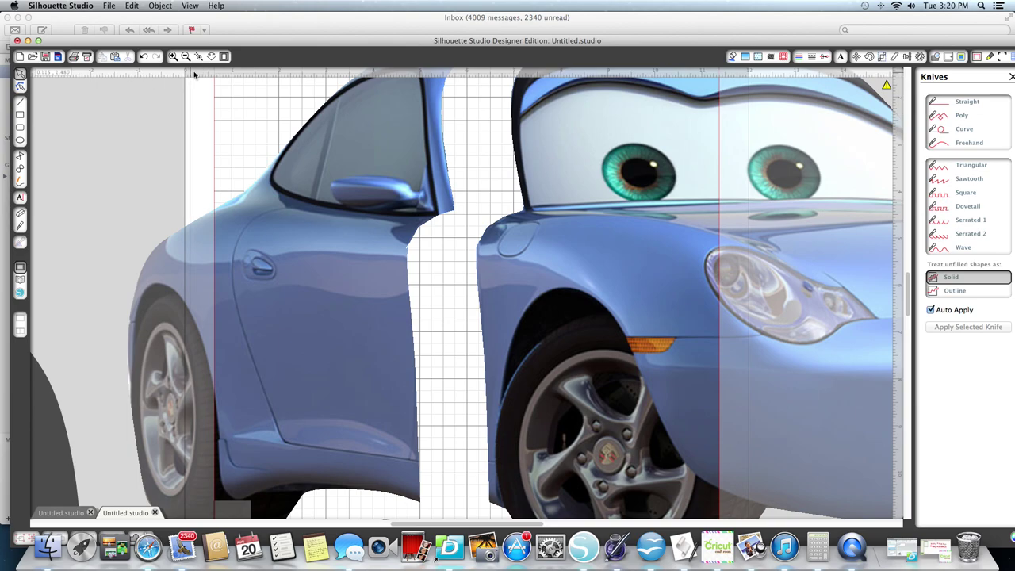
Move the front section farther right and place the rear section on the page inside the registration marks.
left_click(185, 57)
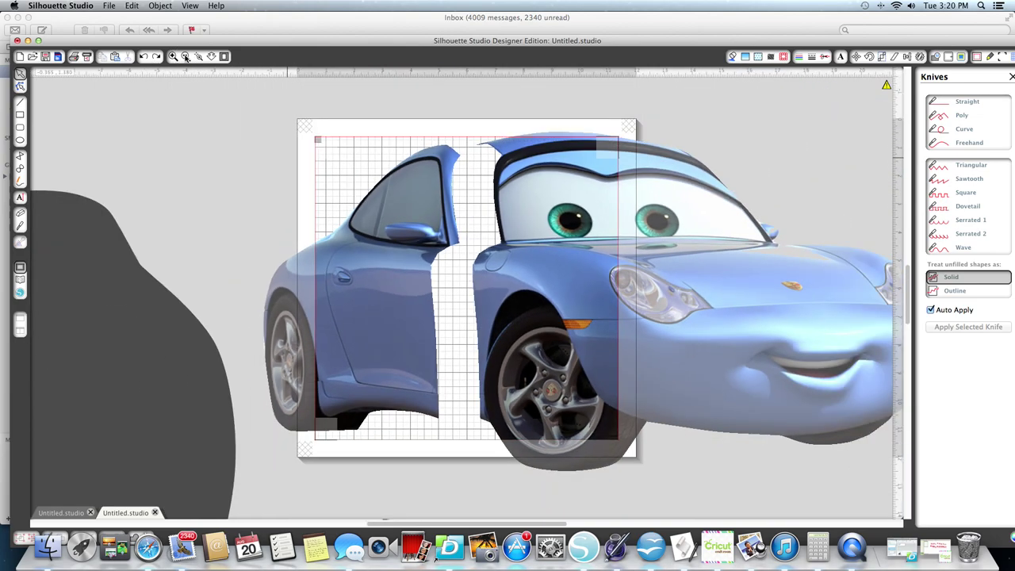
left_click_drag(670, 334, 751, 323)
left_click(470, 324)
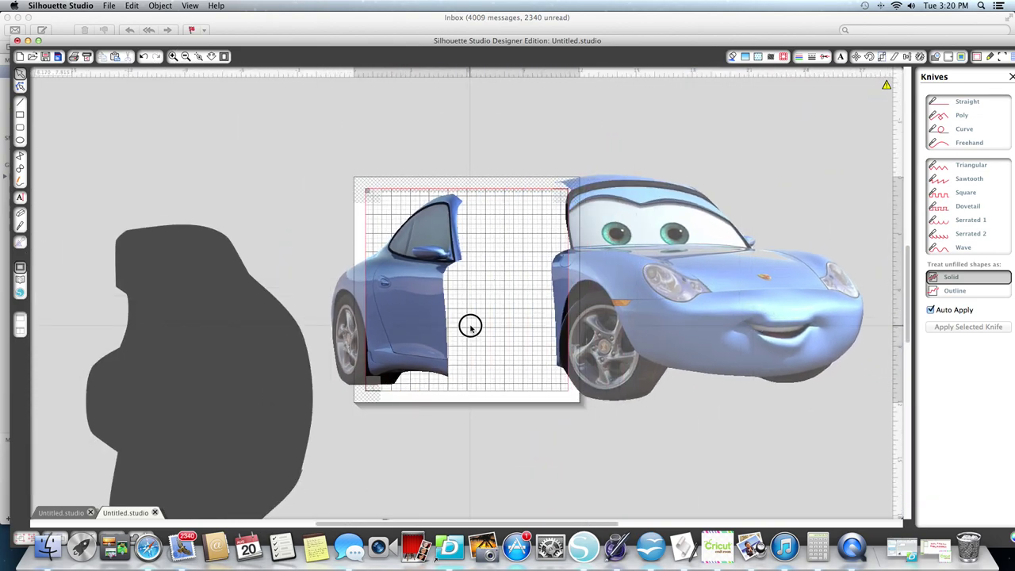
left_click_drag(410, 331, 473, 328)
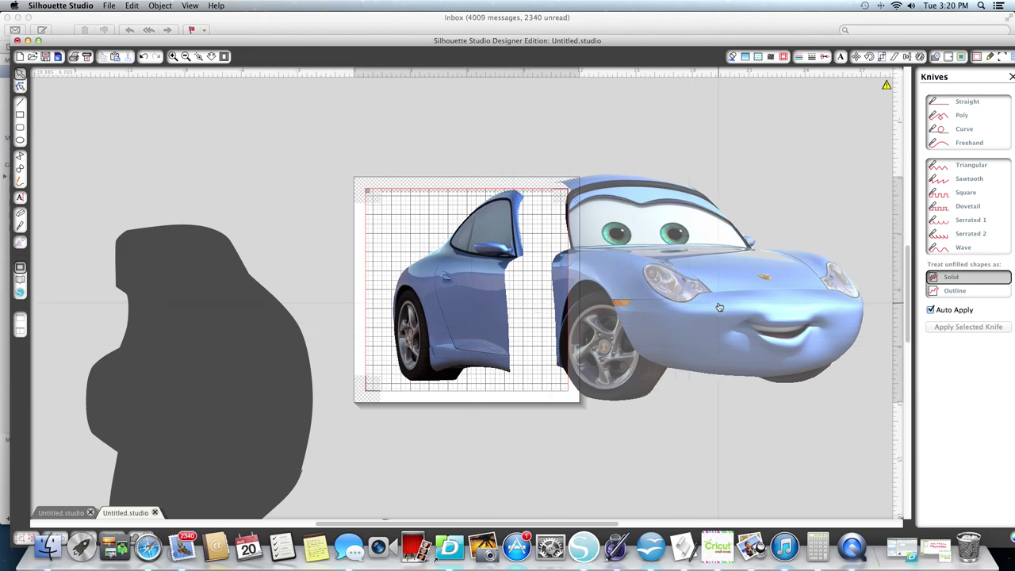
Fit the front section back against the rear section to check where they join.
left_click_drag(714, 308, 669, 319)
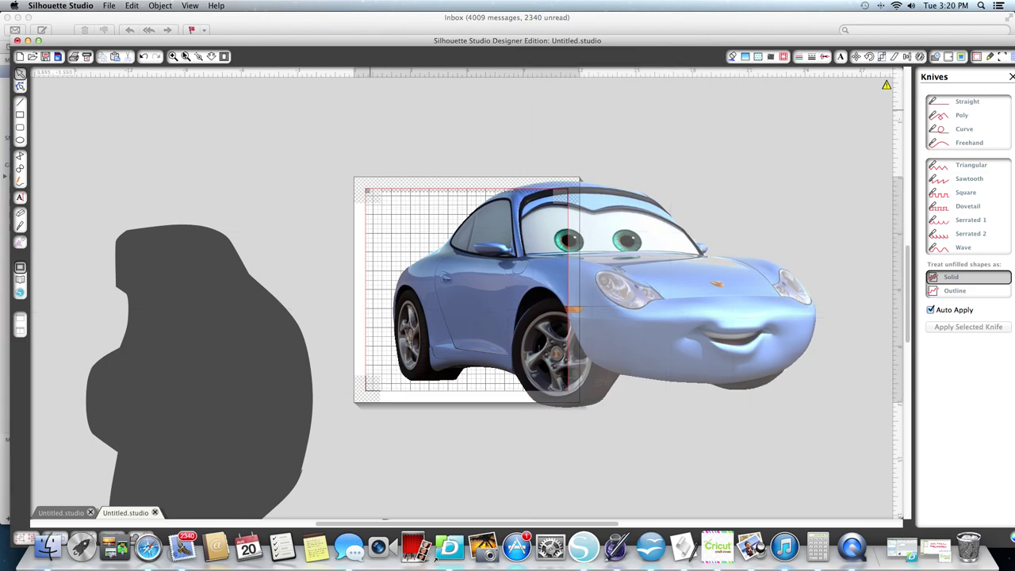
left_click(173, 56)
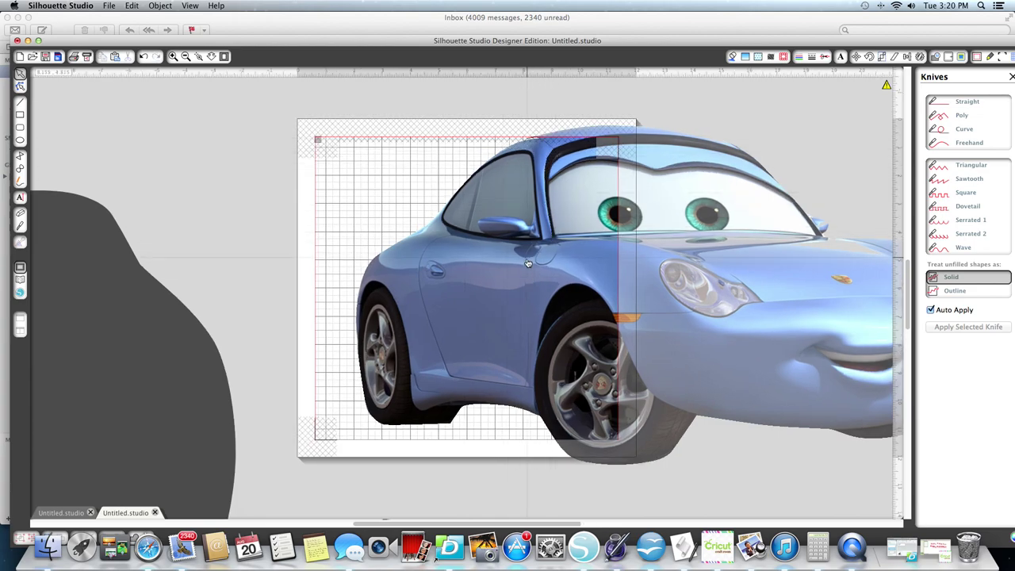
mouse_move(625, 333)
left_mouse_down()
mouse_move(714, 328)
mouse_move(626, 333)
left_mouse_up()
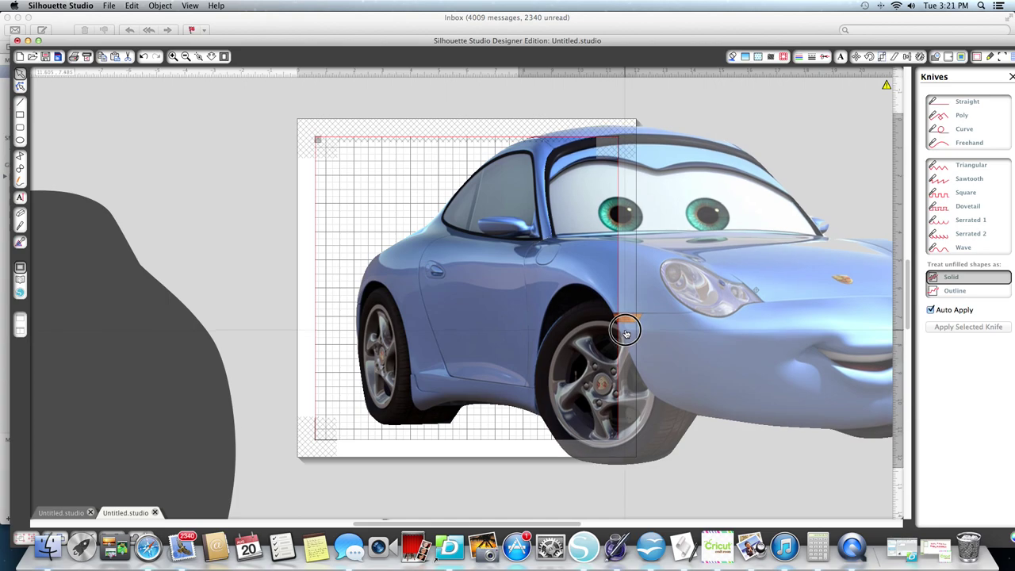
Move the rear section off the page to its left and place the front section's wheel and windshield over the page.
left_click_drag(458, 283, 229, 250)
left_click_drag(725, 309, 562, 287)
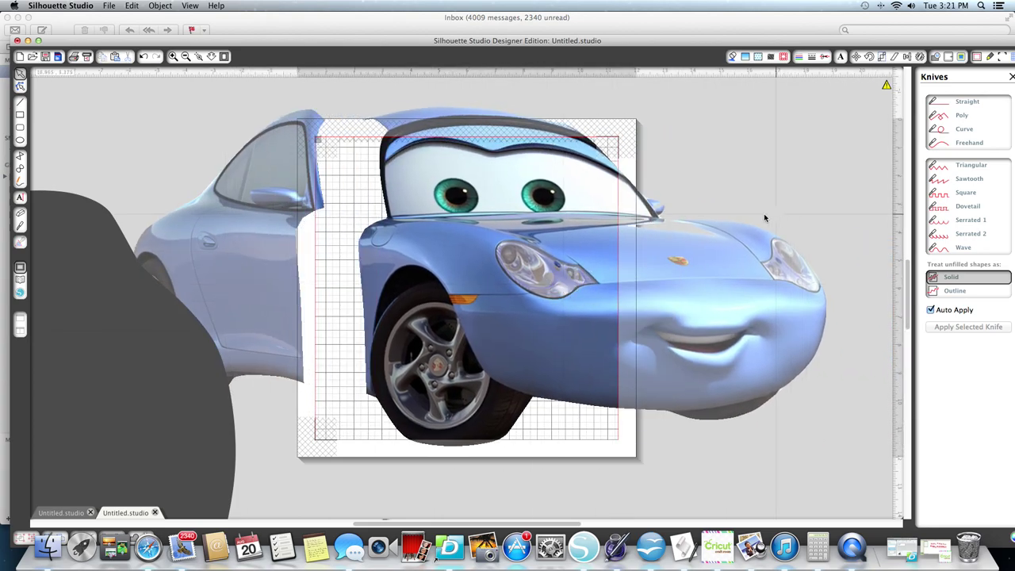
left_click_drag(567, 280, 517, 278)
left_click_drag(632, 337, 681, 343)
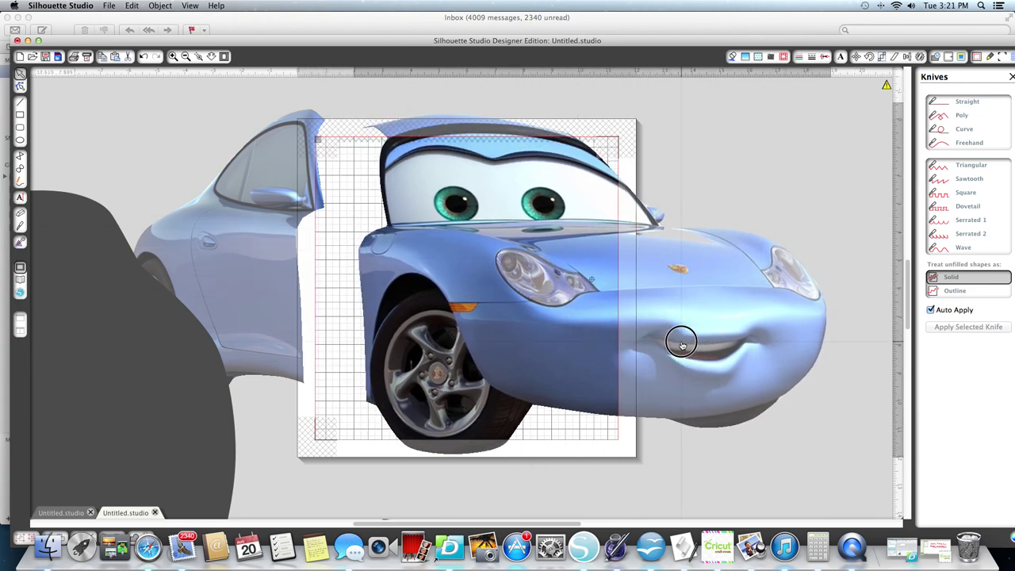
Slice the front section with the straight Knife along the hood's rear edge to the far mirror, and try to lift the windshield part off.
left_click(19, 225)
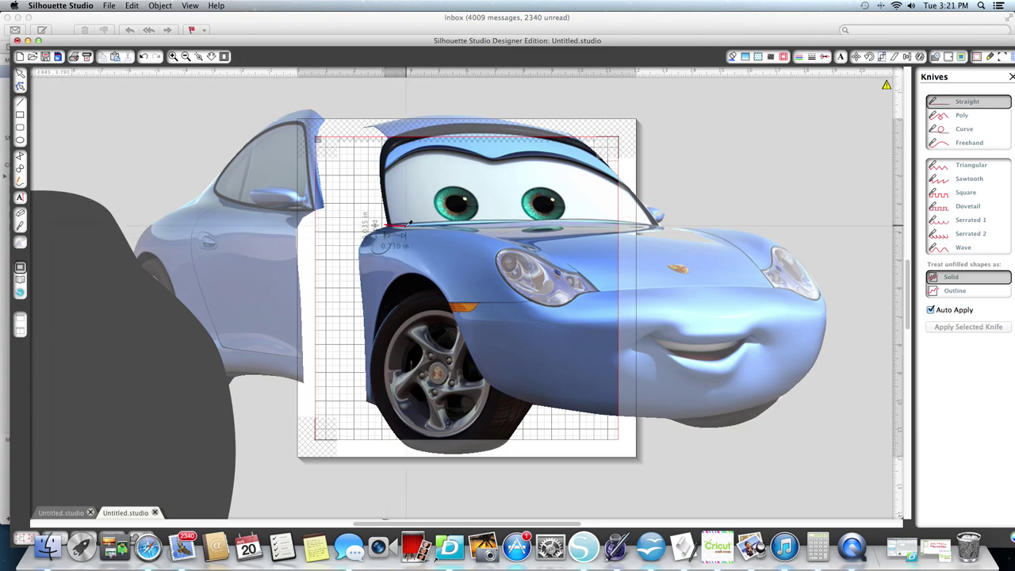
left_click_drag(403, 227, 519, 242)
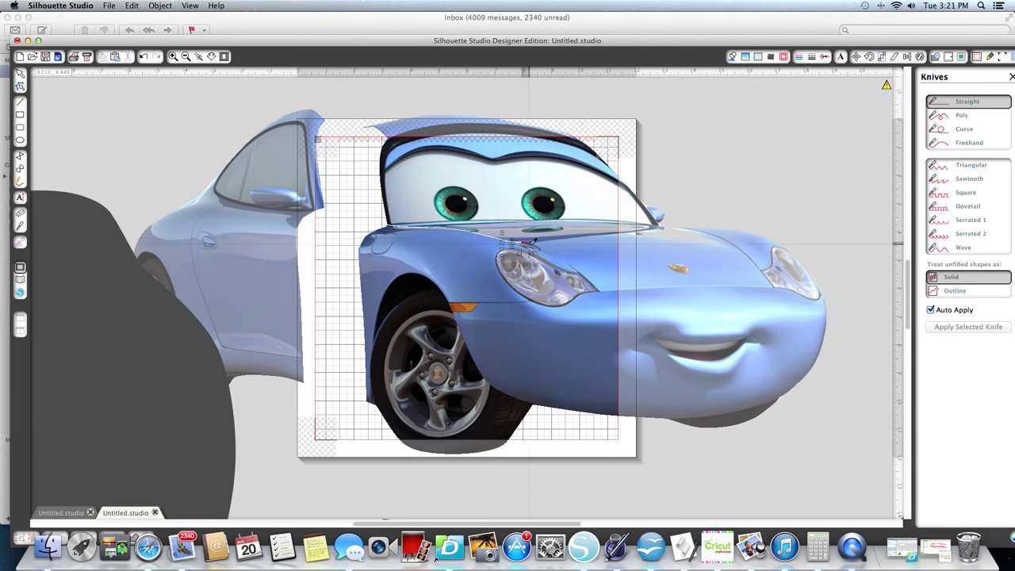
mouse_move(510, 241)
left_mouse_down()
mouse_move(673, 232)
mouse_move(662, 229)
left_mouse_up()
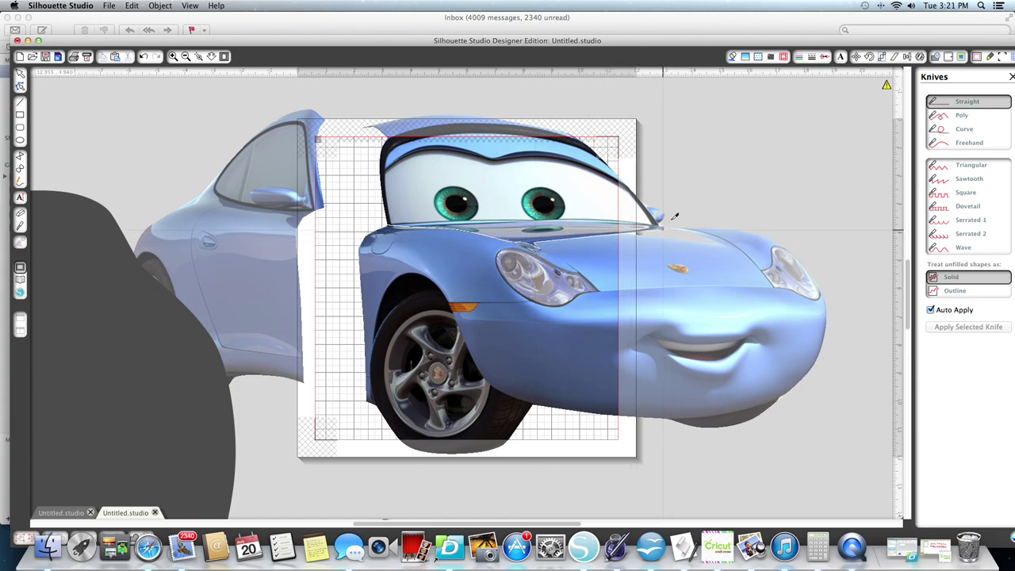
left_click(21, 73)
left_click_drag(534, 194, 536, 178)
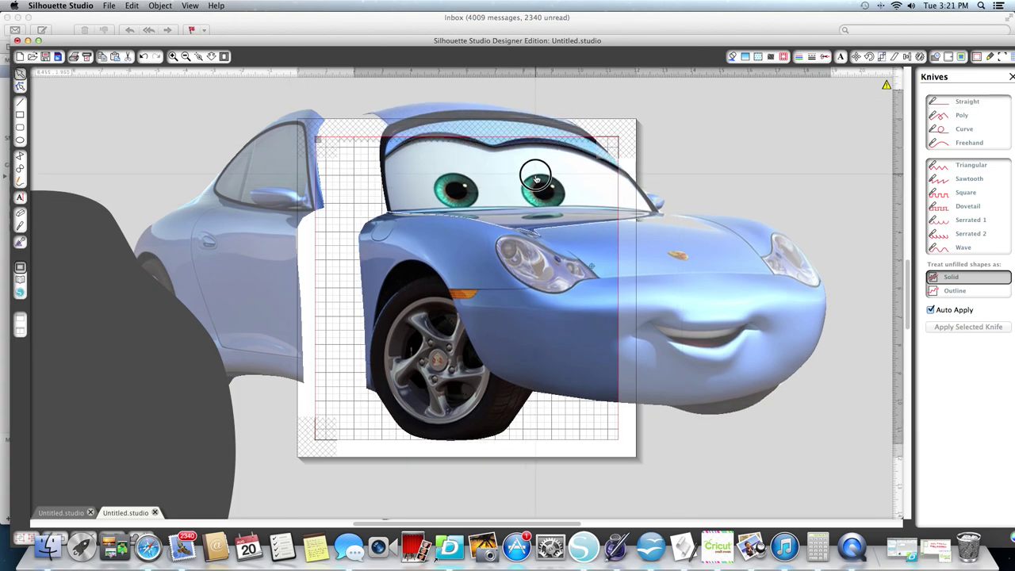
Retrace the hood slice with overlapping straight Knife cuts from the near windshield corner, around the point above the headlight, to the far mirror.
left_click(174, 58)
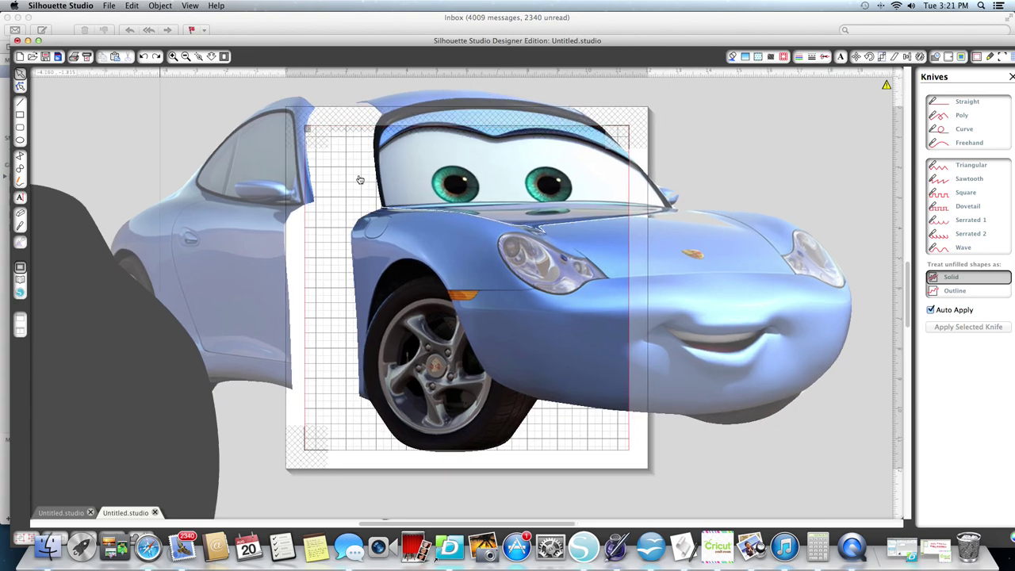
left_click_drag(472, 240, 422, 264)
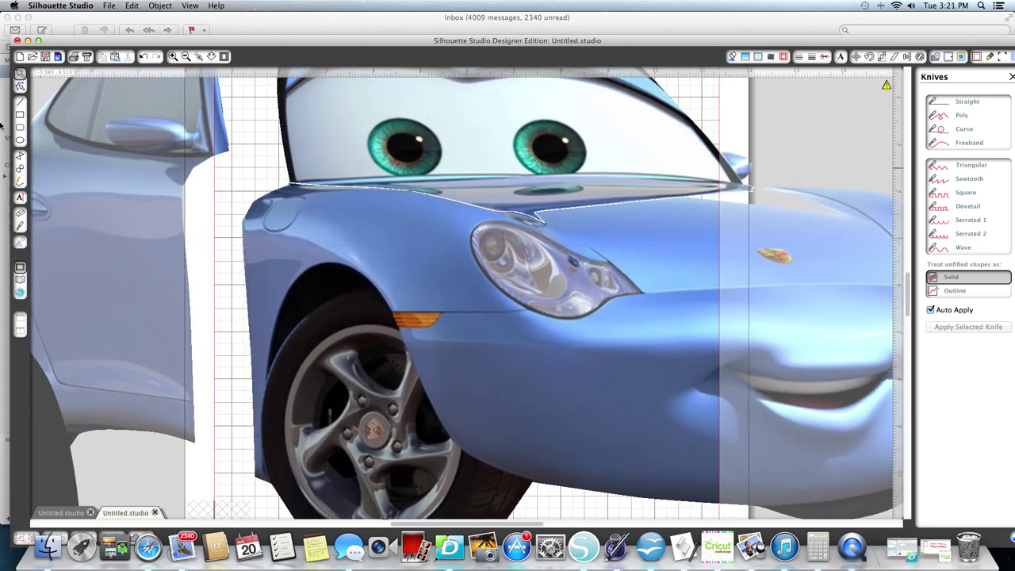
left_click(22, 224)
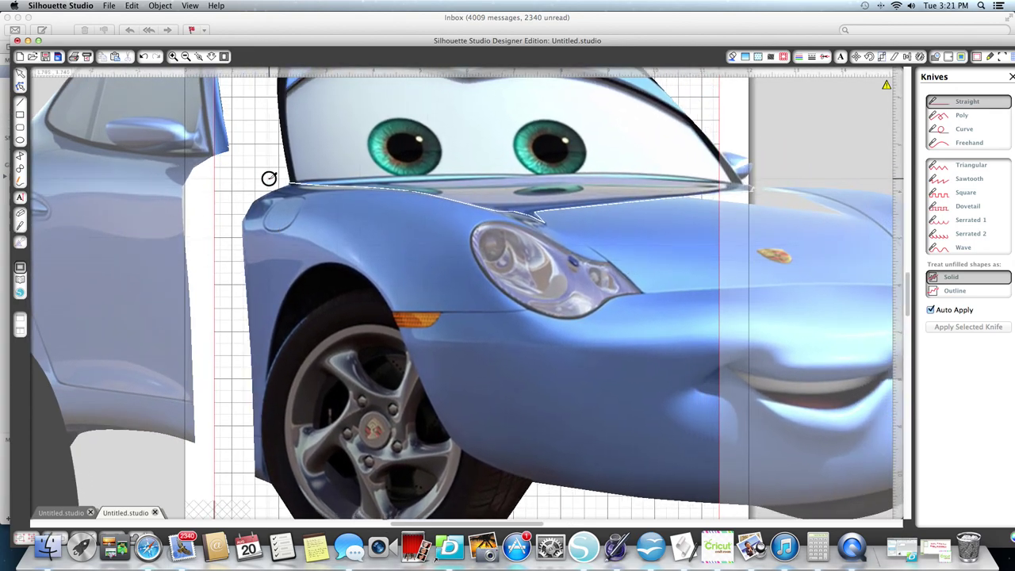
left_click_drag(268, 178, 516, 212)
left_click_drag(516, 211, 530, 215)
left_click_drag(530, 215, 543, 221)
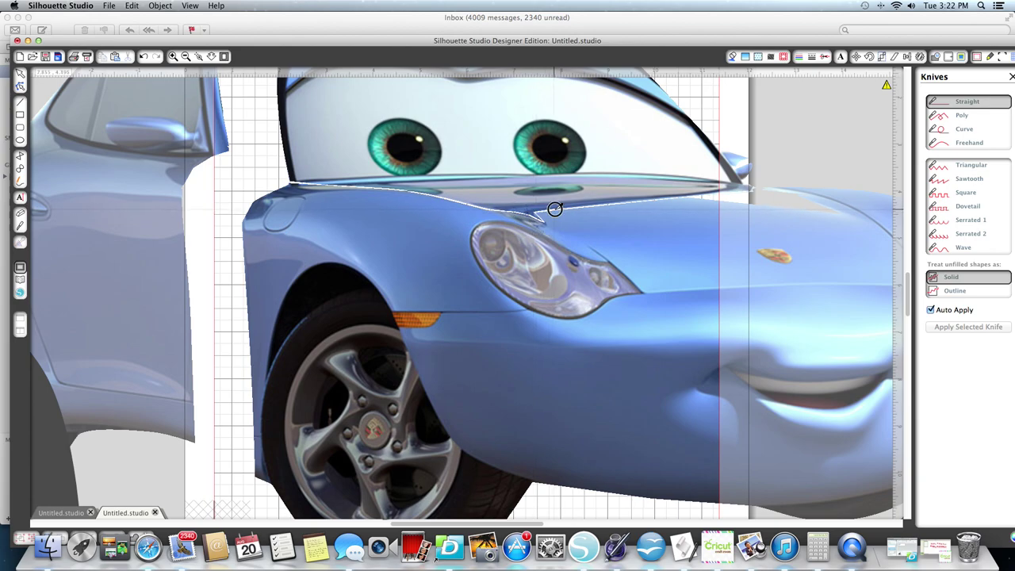
left_click_drag(553, 209, 757, 191)
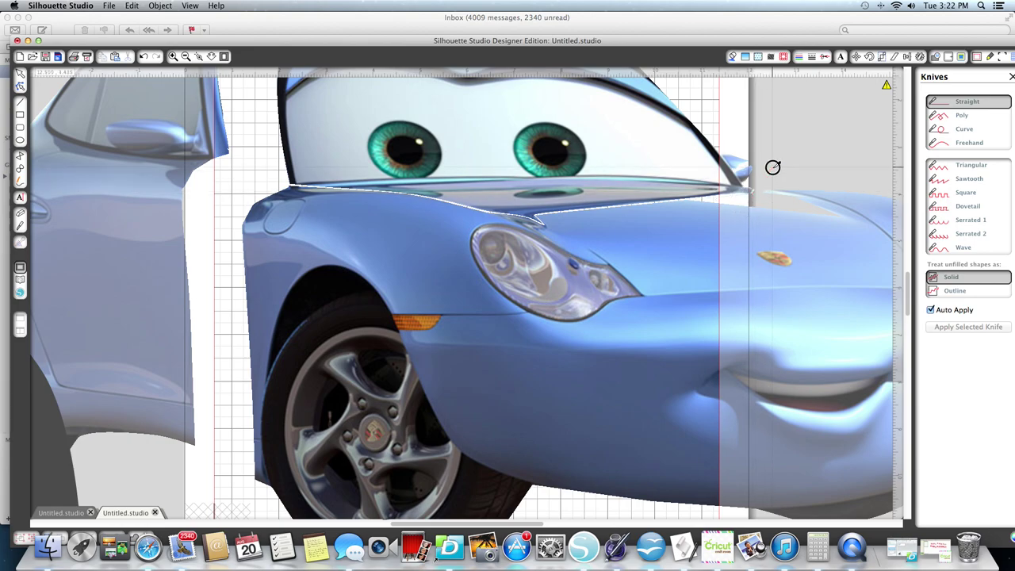
Separate the windshield section from the hood section by moving it up and the hood section to the right.
left_click(20, 72)
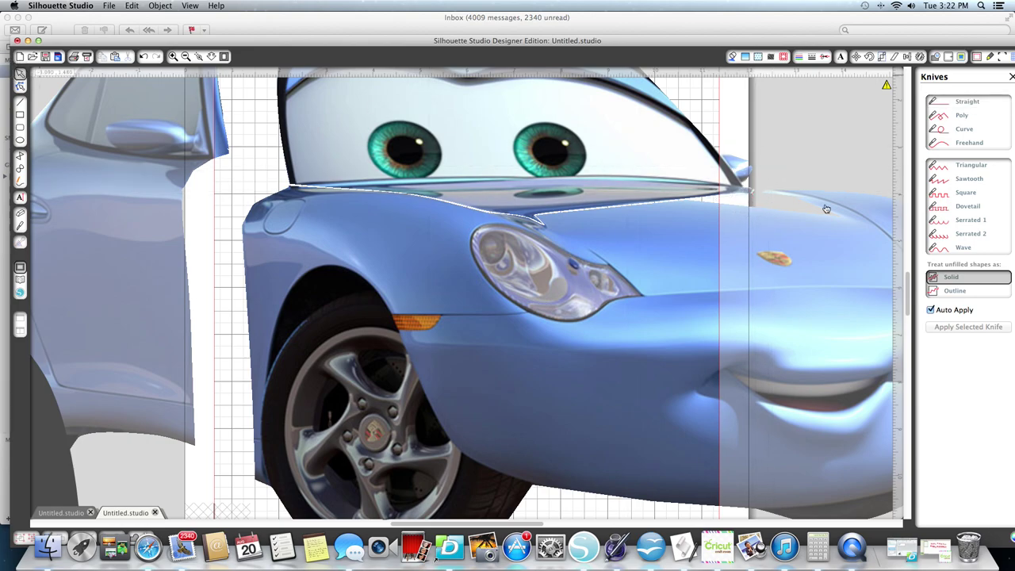
left_click_drag(616, 154, 594, 114)
left_click_drag(360, 191, 518, 182)
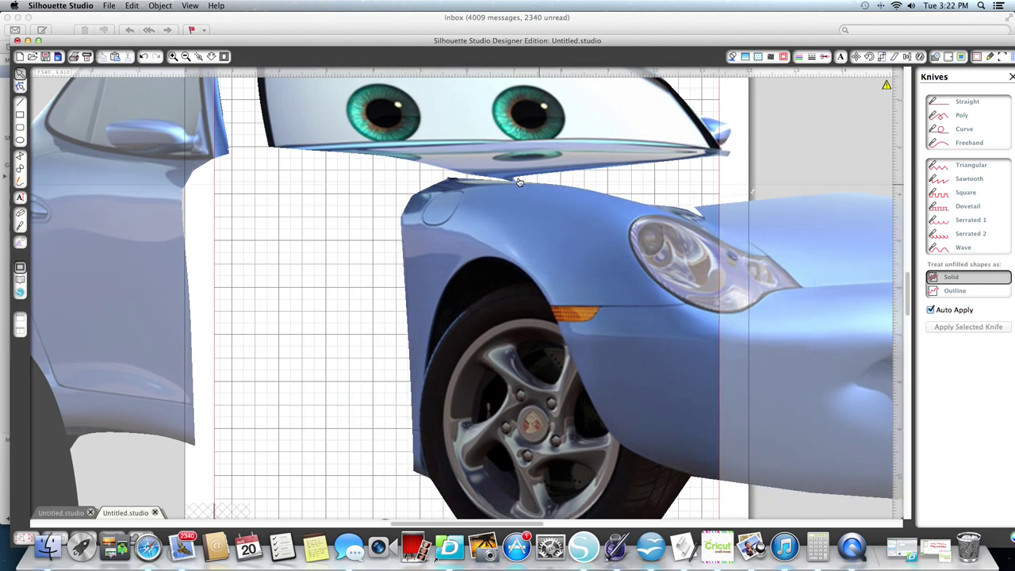
Move the hood section right of the page and the rear section to its upper left, and place the windshield section inside the registration marks.
left_click(183, 56)
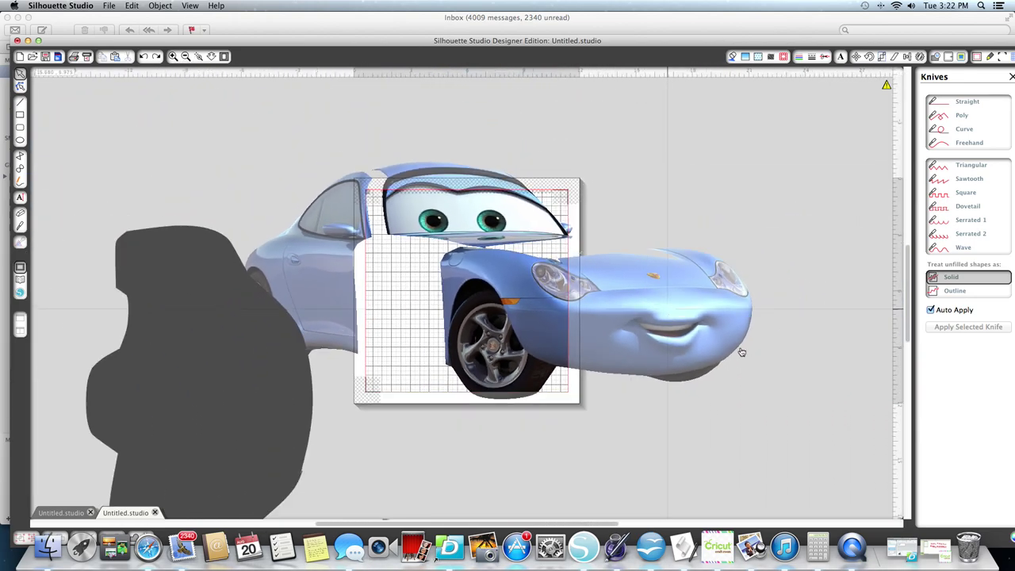
left_click_drag(703, 334, 799, 361)
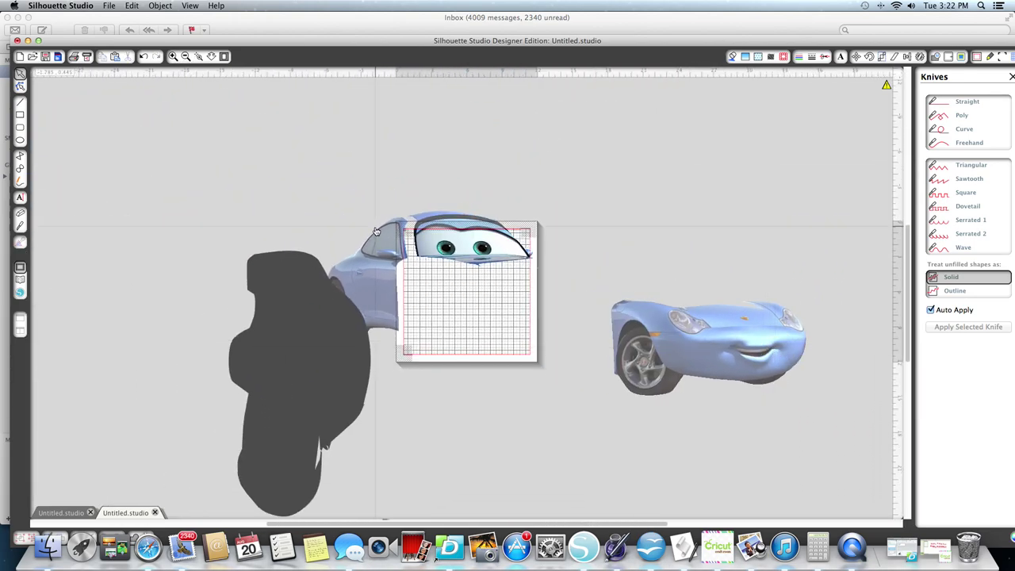
left_click_drag(448, 247, 441, 278)
left_click_drag(358, 258, 305, 203)
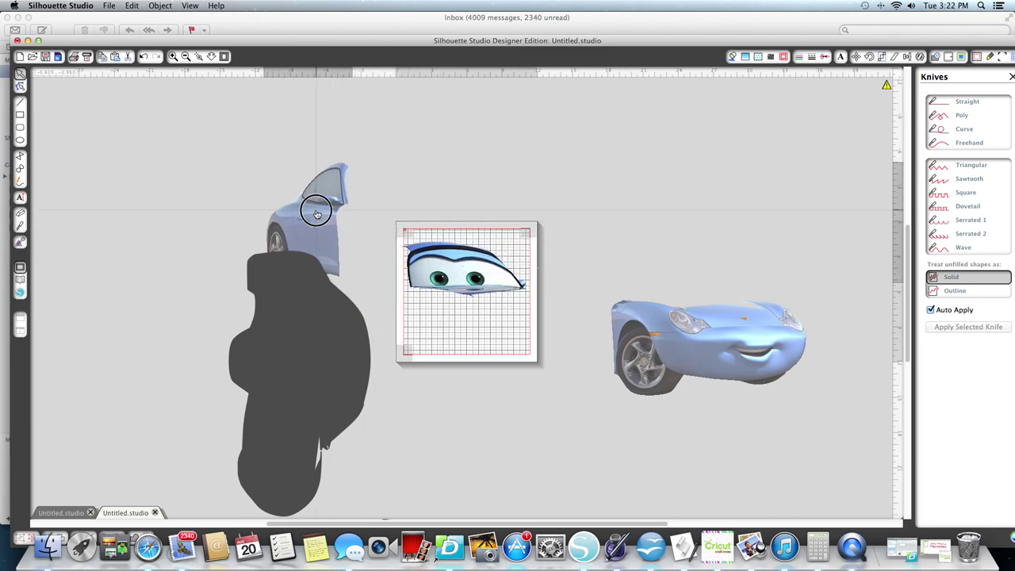
left_click_drag(474, 276, 482, 262)
Move the windshield section off the page to its right and place the hood section's wheel end inside the registration marks.
left_click_drag(742, 346, 526, 324)
left_click_drag(524, 255, 803, 300)
left_click_drag(557, 322, 572, 289)
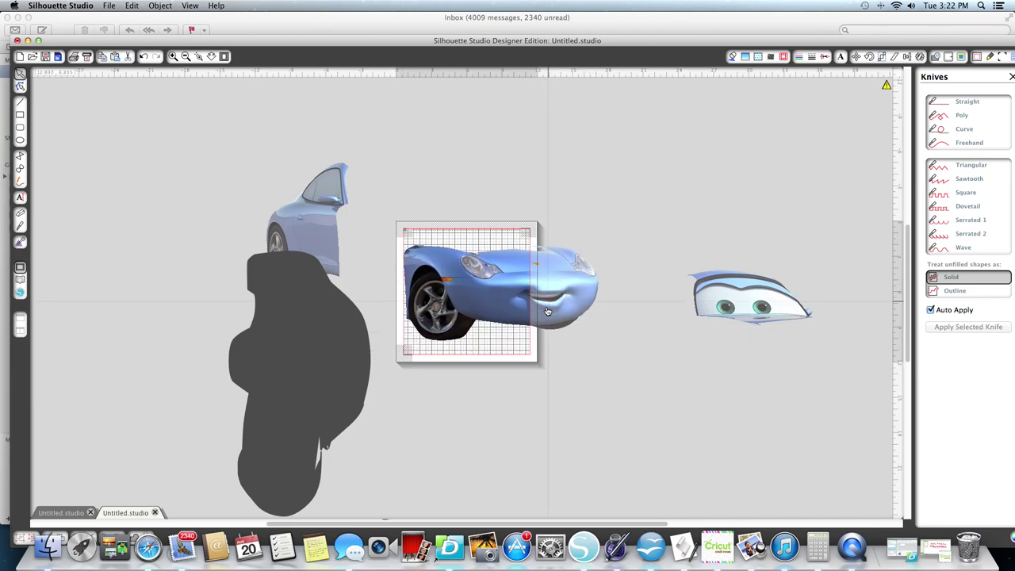
Try the hood section at a diagonal angle to fit the page, and rotate it back to horizontal.
left_click_drag(499, 222, 428, 211)
left_click(516, 264)
left_click_drag(515, 264, 582, 295)
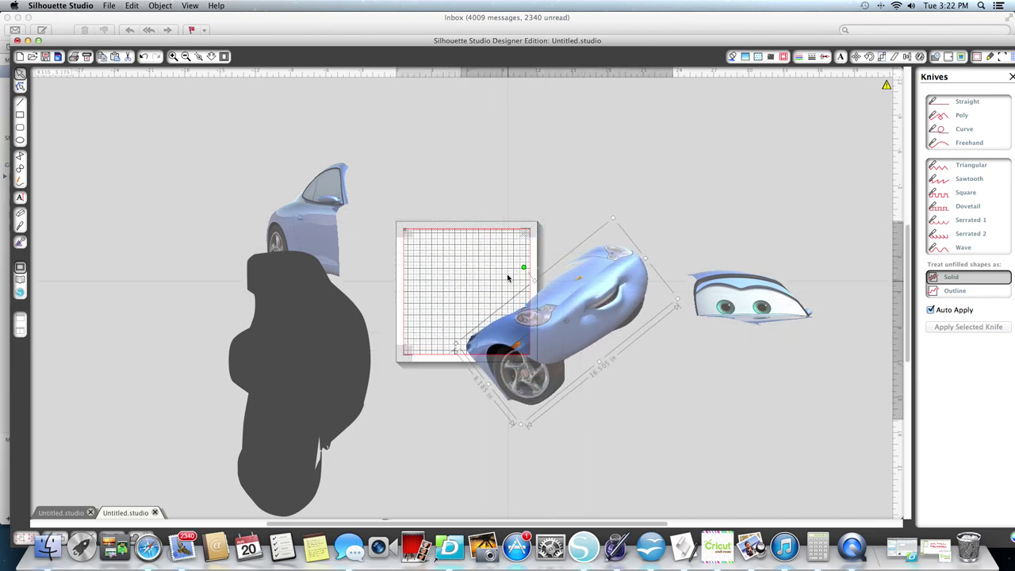
left_click_drag(523, 267, 503, 220)
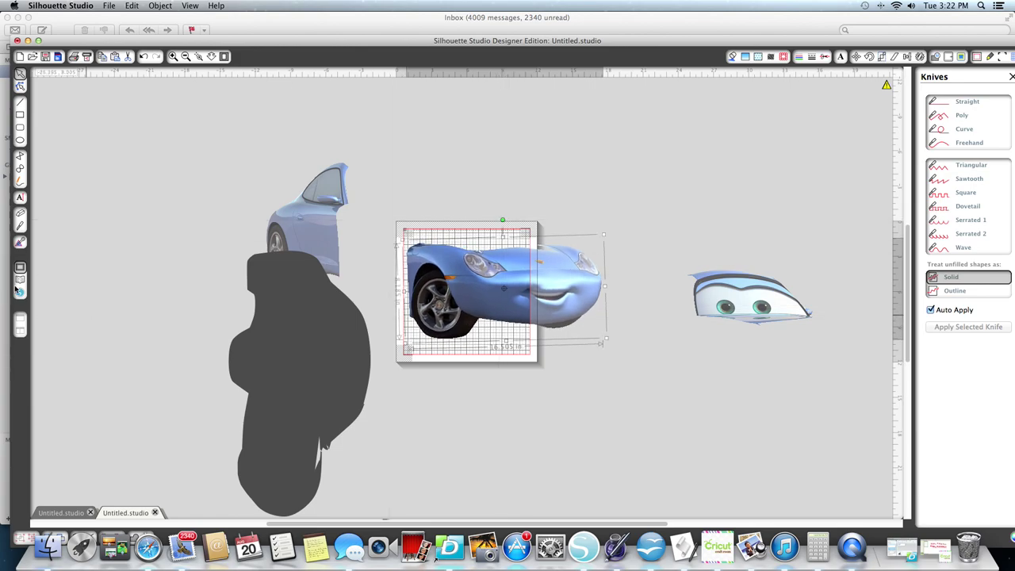
Slice the hood section vertically just inside the page's registration marks with a straight cut, and move the smiling front piece off the page.
left_click(20, 242)
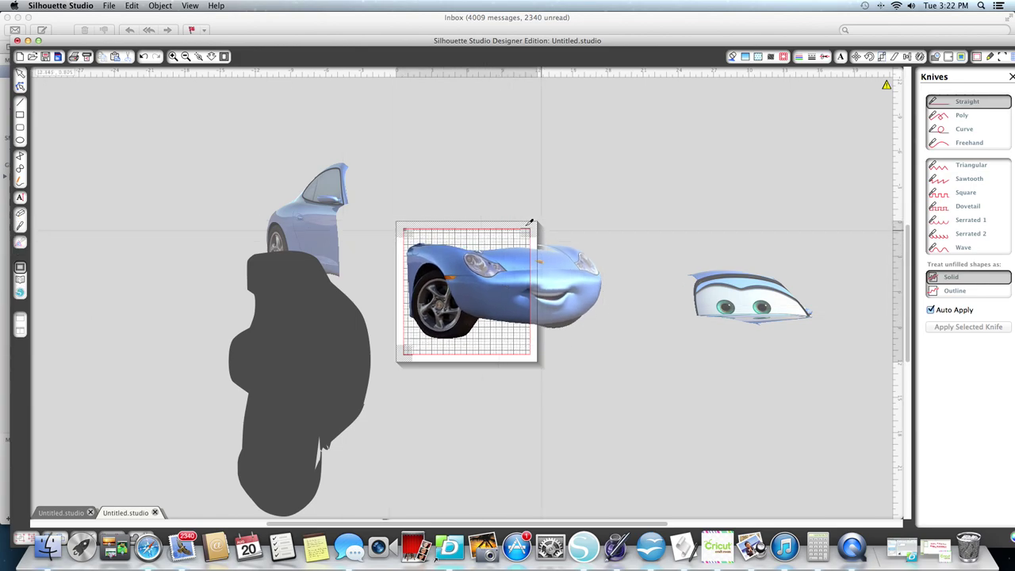
left_click_drag(510, 224, 506, 406)
left_click(20, 71)
left_click_drag(552, 288, 625, 287)
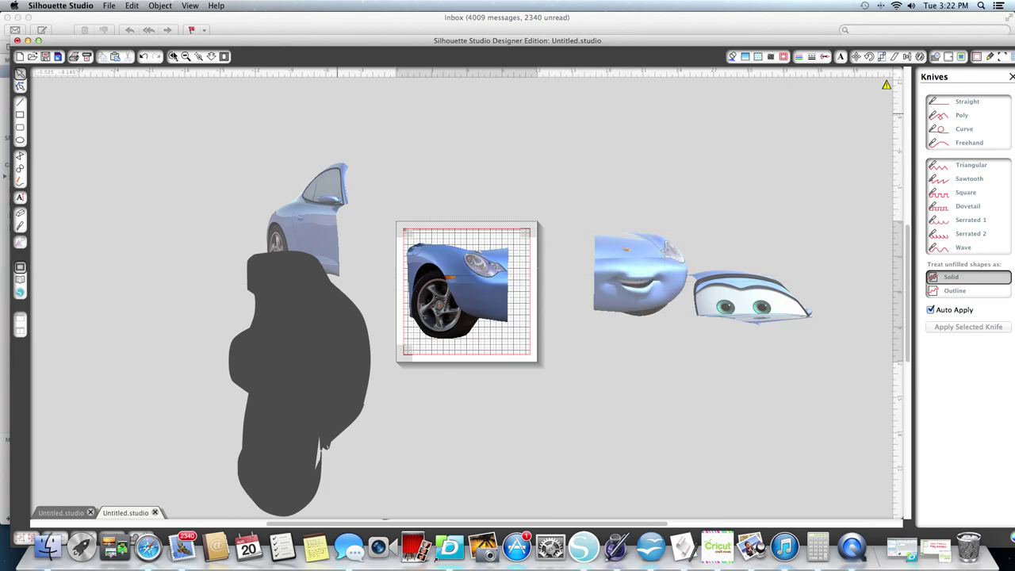
Fit the smiling front piece back against the wheel piece to check the seam, and pull the two pieces apart again.
left_click(173, 56)
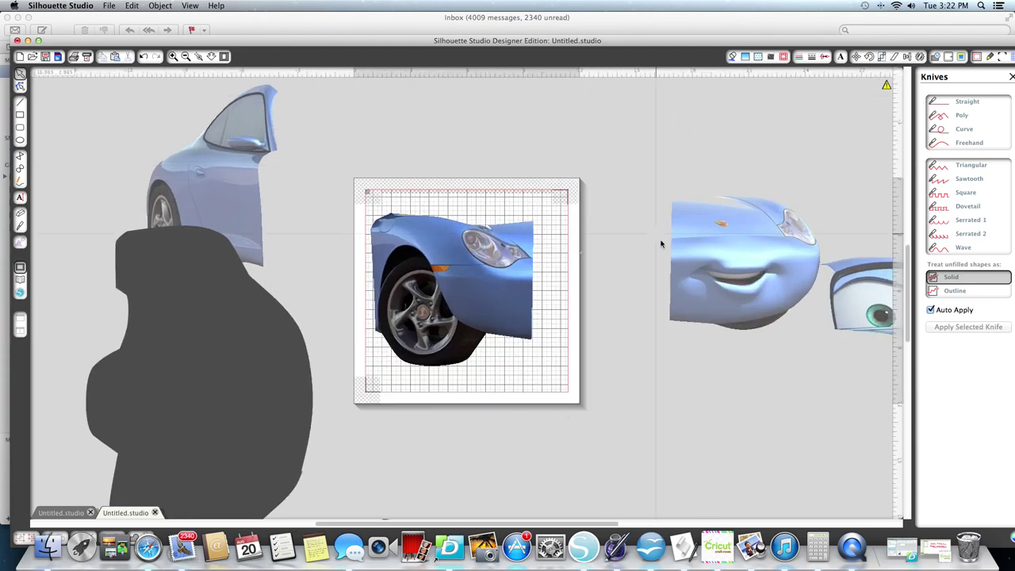
left_click_drag(691, 277, 552, 295)
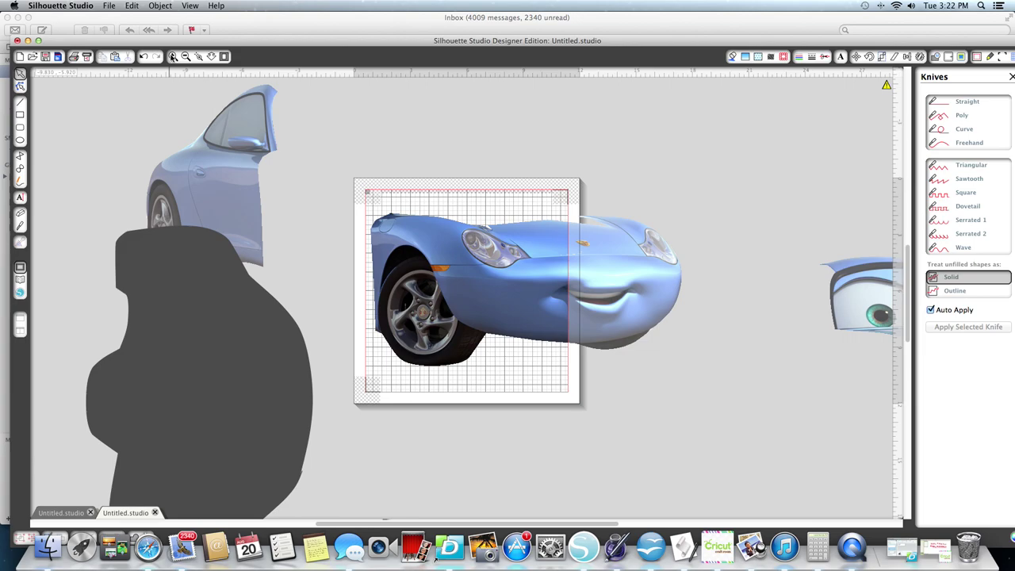
left_click(173, 56)
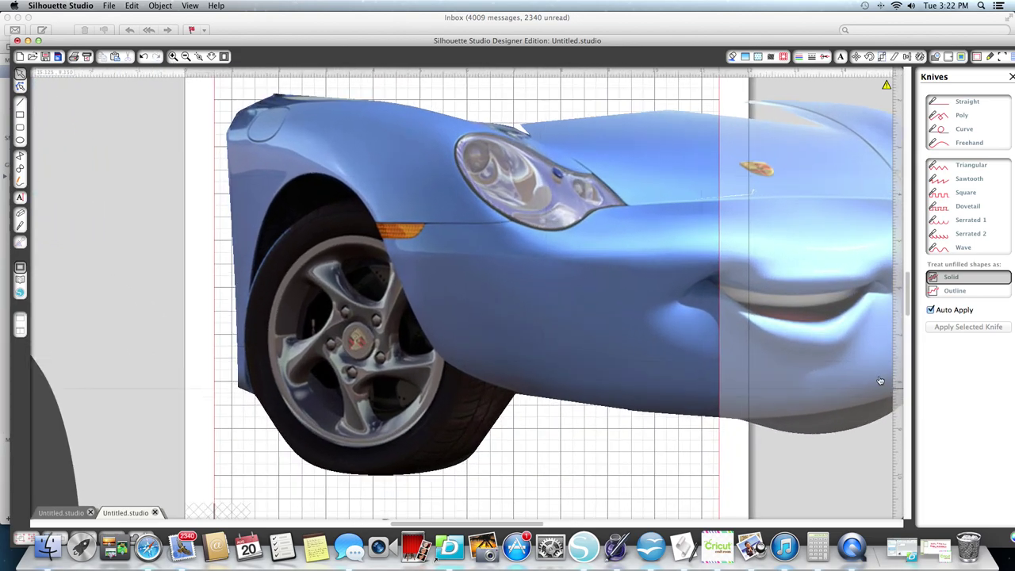
left_click_drag(739, 296, 771, 276)
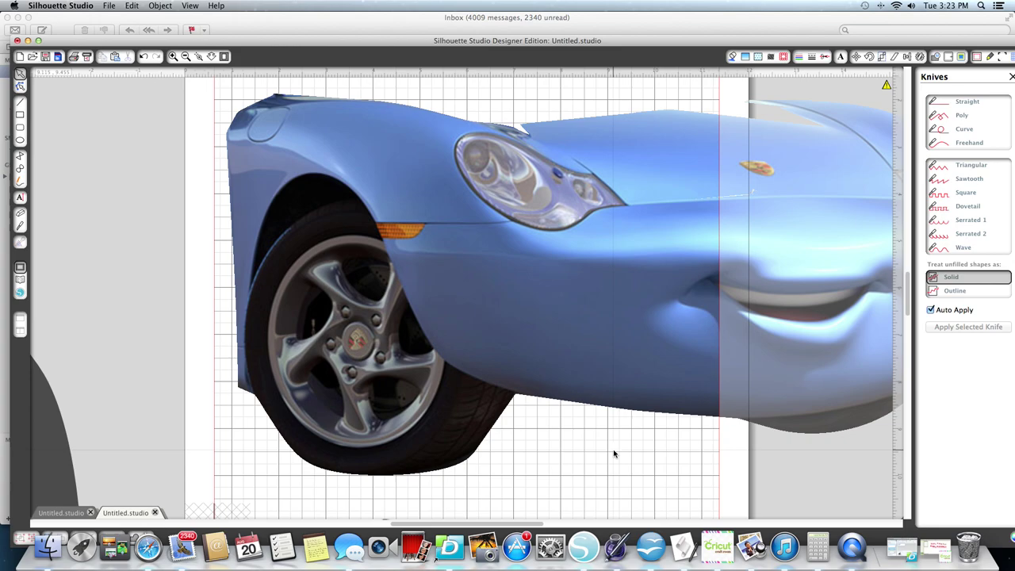
left_click_drag(749, 323, 815, 338)
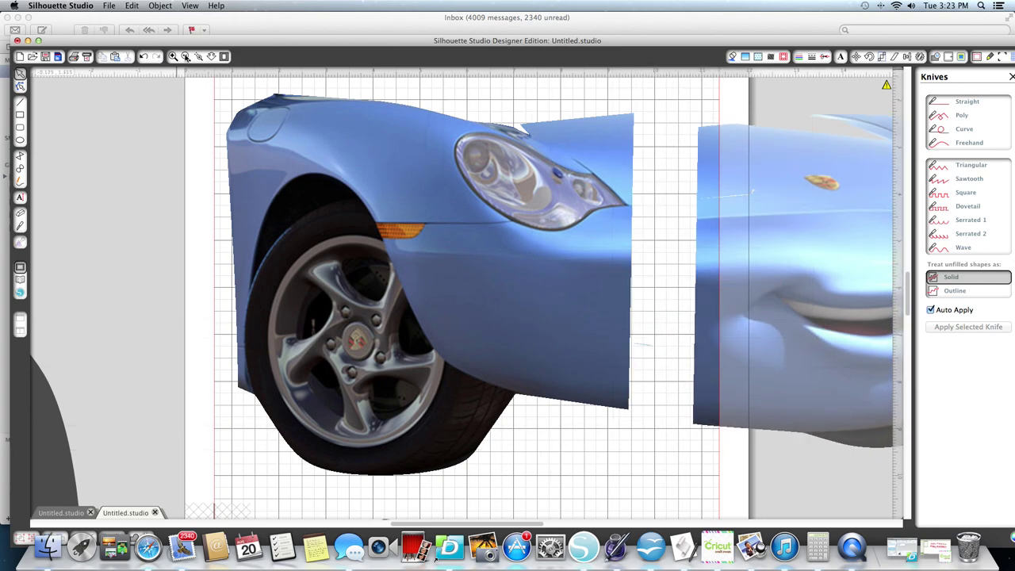
Move the smiling front piece off the page to its upper right and nudge the wheel piece slightly up within the registration marks.
left_click(184, 57)
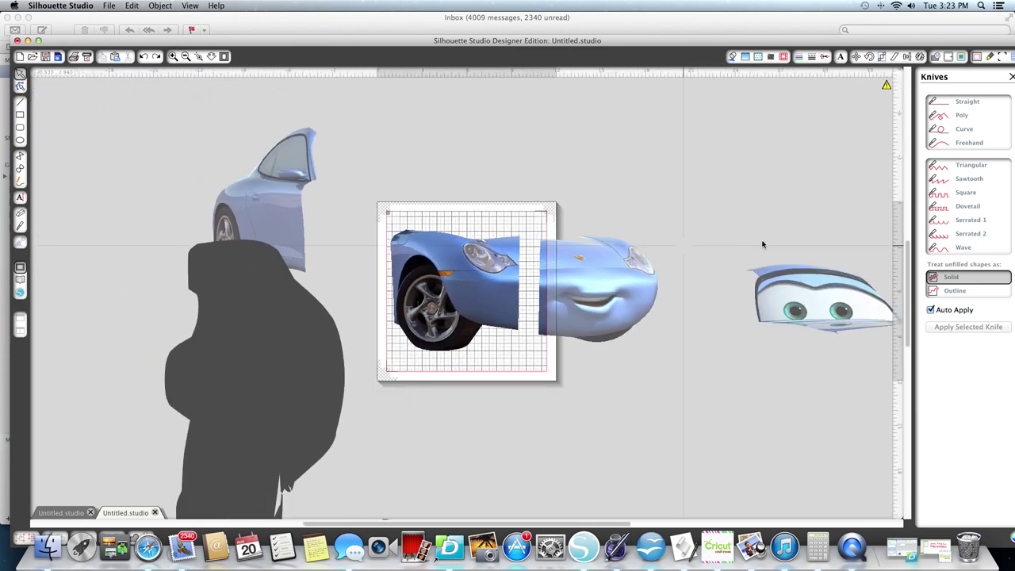
left_click_drag(600, 293, 635, 256)
left_click_drag(497, 283, 495, 279)
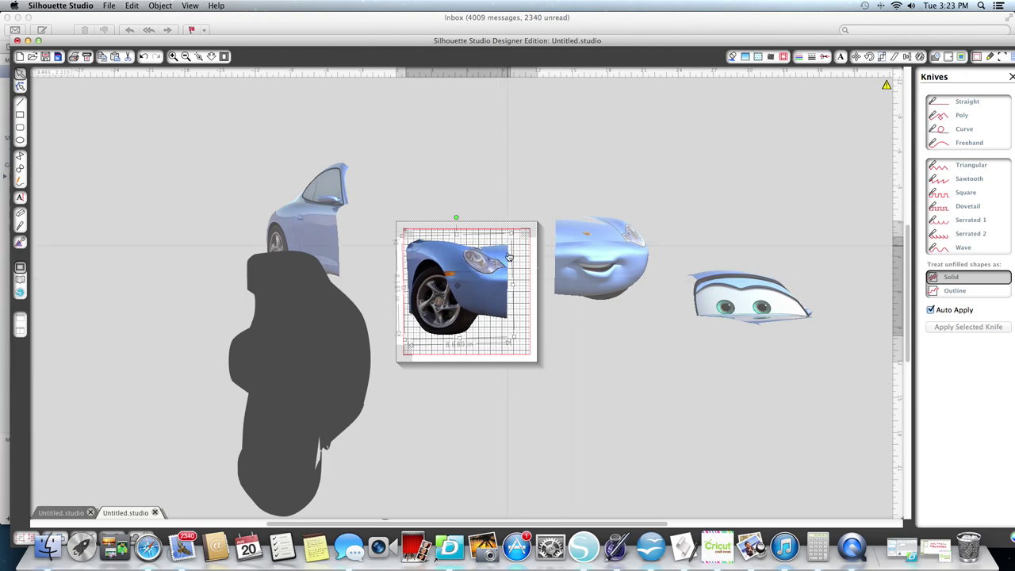
left_click(506, 311)
Gather the rear, smiling front and windshield sections near the page and reassemble the whole car around the wheel piece.
left_click_drag(349, 218, 421, 154)
left_click_drag(566, 220, 498, 109)
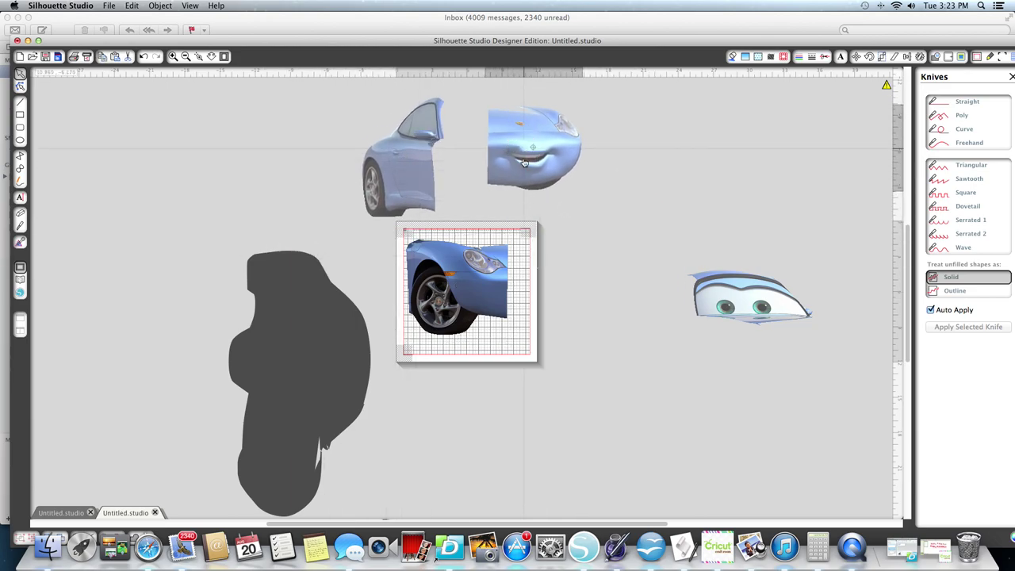
left_click_drag(796, 315, 652, 249)
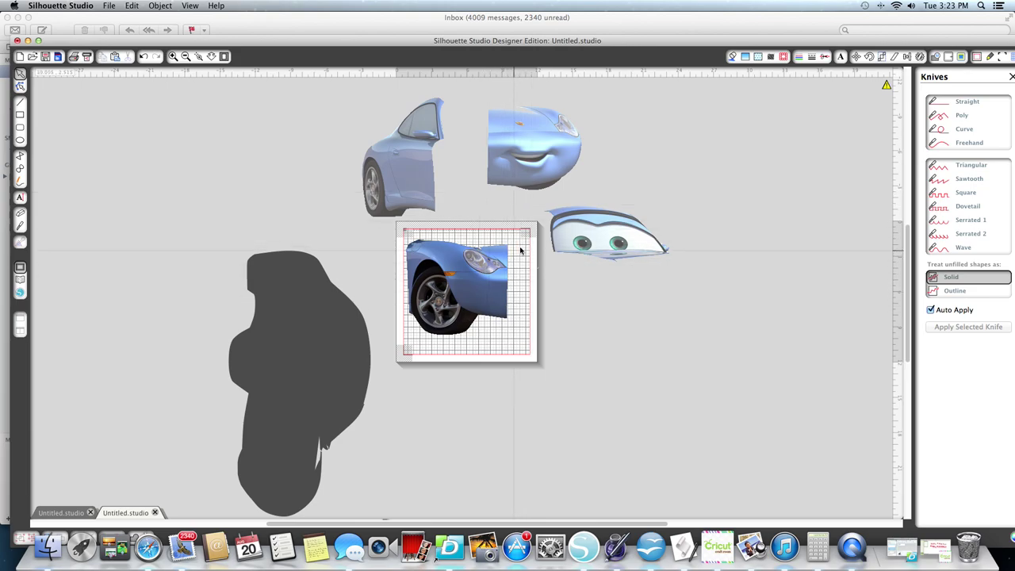
left_click_drag(512, 127, 528, 254)
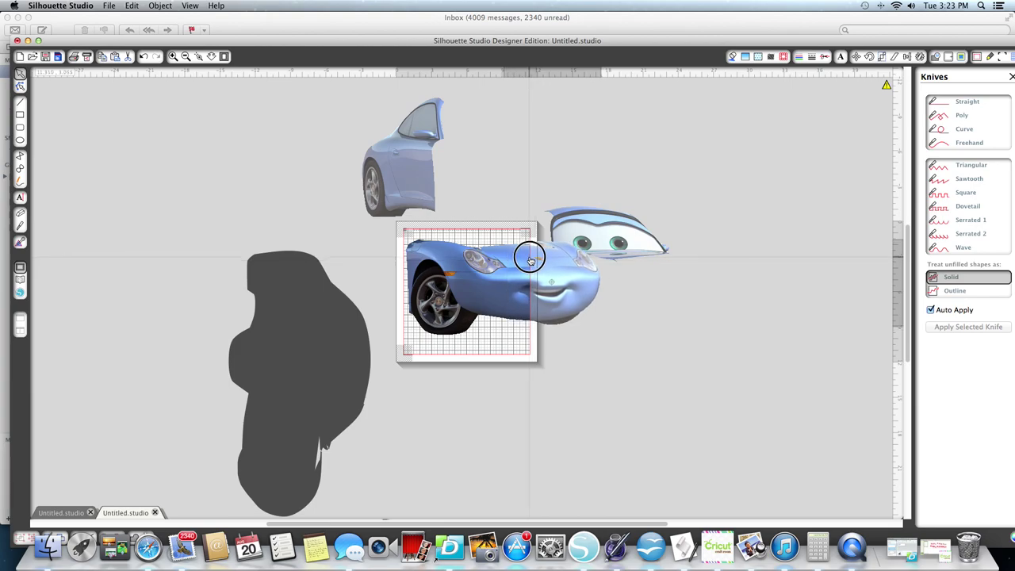
left_click_drag(616, 217, 484, 209)
left_click_drag(412, 168, 401, 263)
Rotate the dark car silhouette to horizontal, place it over the assembled car, and send it to the back as a shadow.
left_click_drag(328, 344, 221, 256)
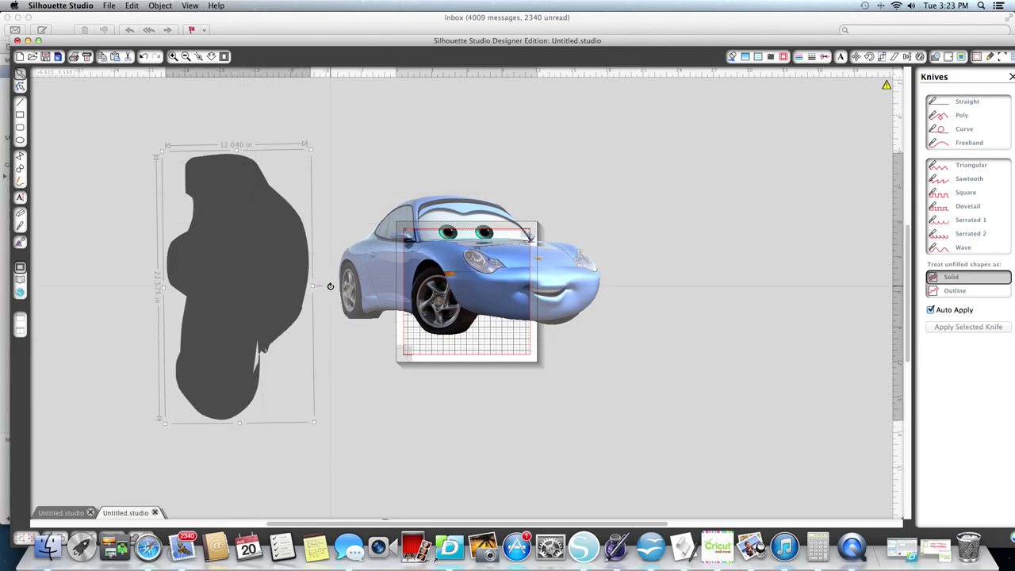
left_click_drag(330, 285, 232, 198)
left_click_drag(300, 387, 516, 306)
right_click(515, 301)
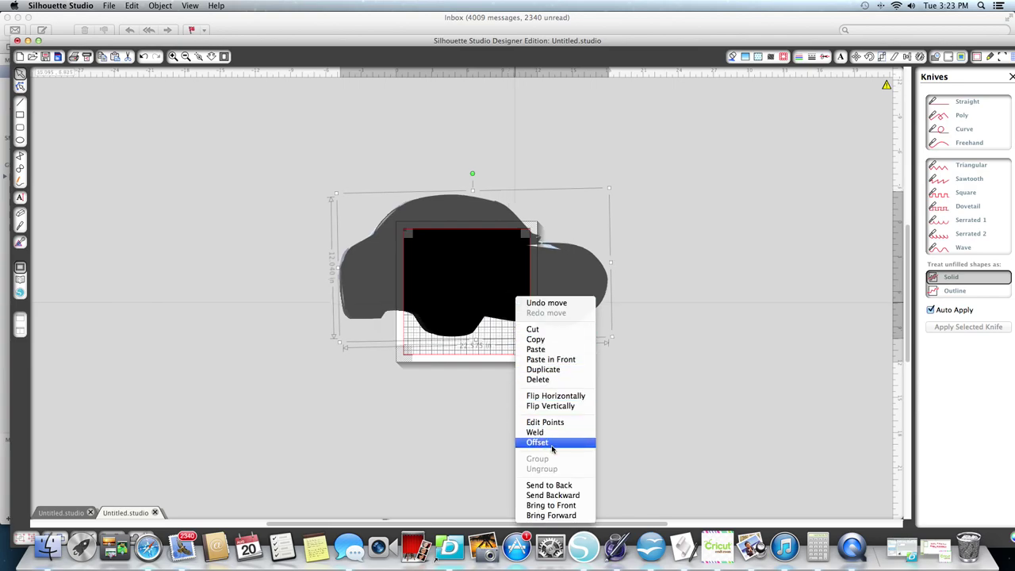
left_click(555, 484)
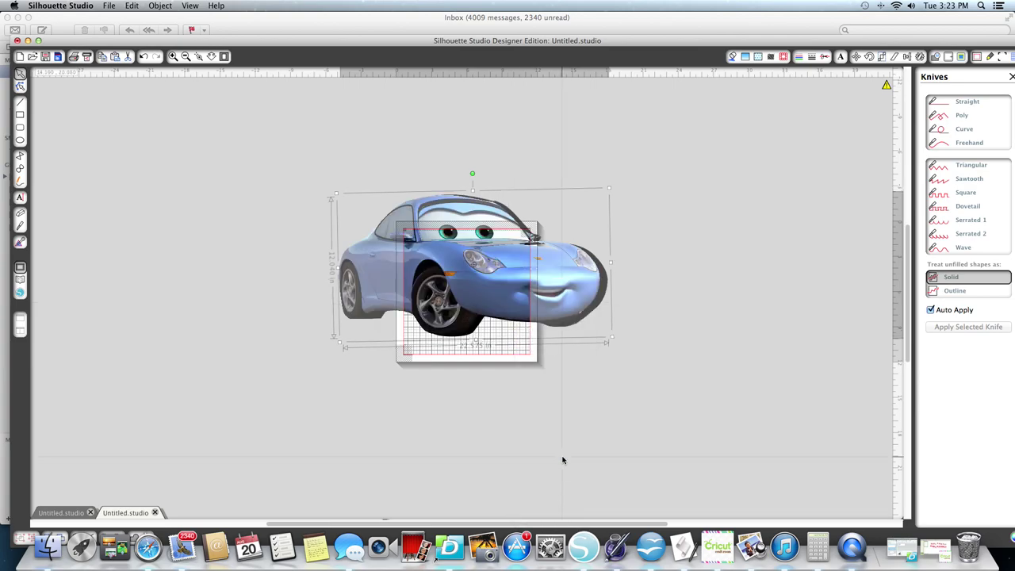